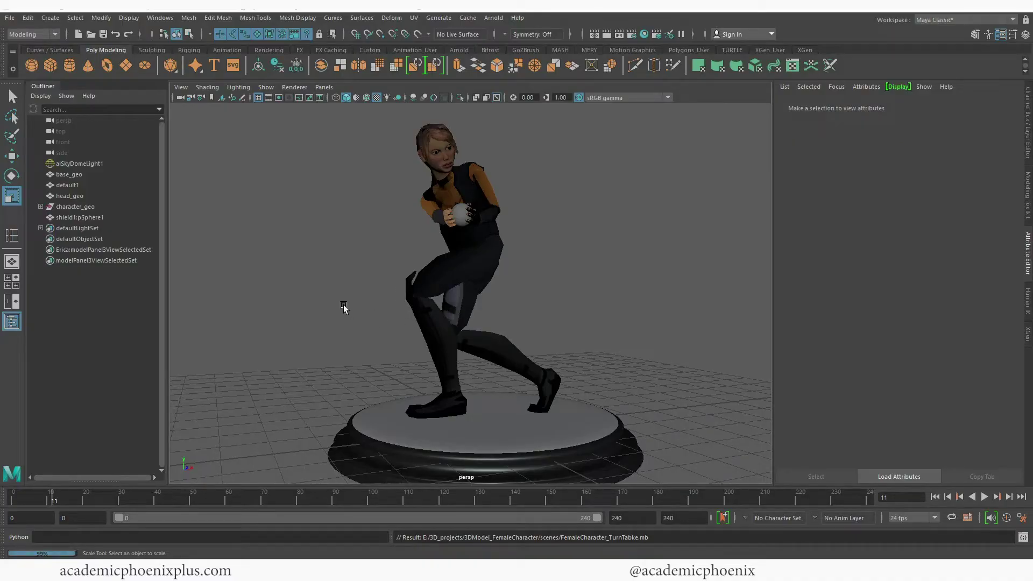
Examine the posed character and its round base from several angles in the perspective view.
{"action": "left_click_drag", "start_coordinate": [344, 306], "coordinate": [391, 313], "text": "alt"}
{"action": "left_click_drag", "start_coordinate": [312, 328], "coordinate": [345, 324], "text": "alt"}
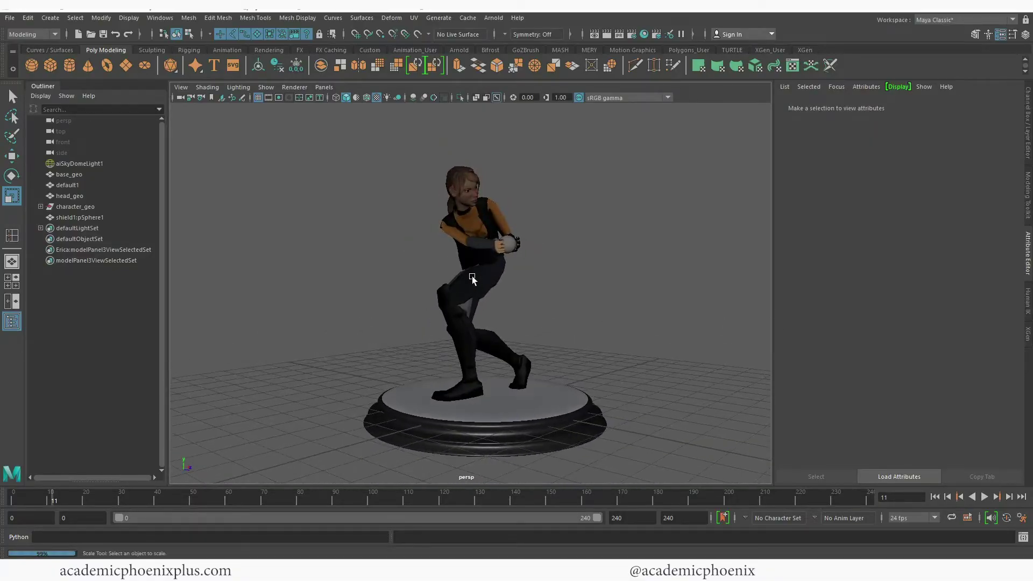
{"action": "left_click", "coordinate": [467, 207]}
{"action": "left_click_drag", "start_coordinate": [604, 290], "coordinate": [466, 266], "text": "alt"}
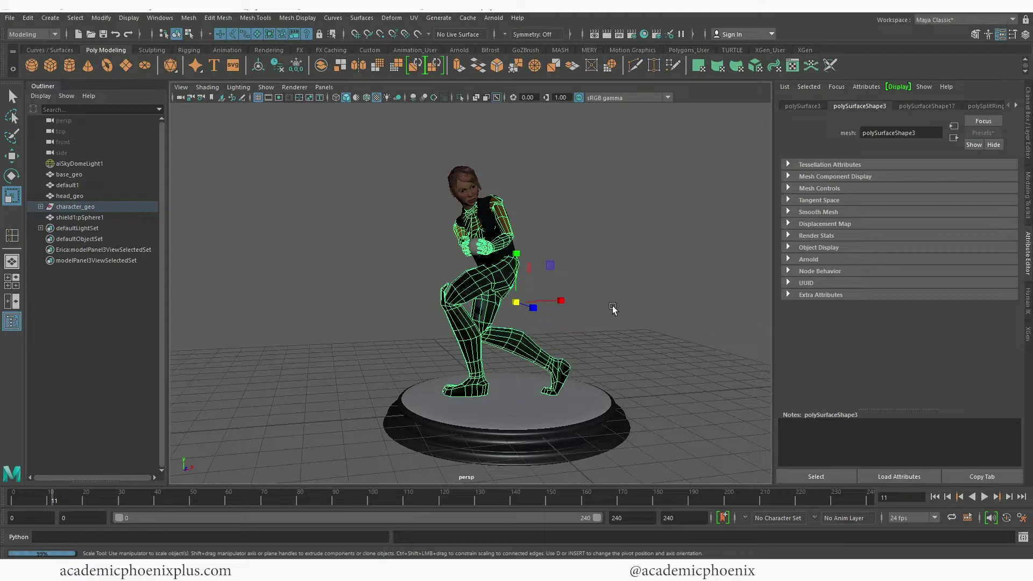
{"action": "left_click_drag", "start_coordinate": [613, 308], "coordinate": [554, 296], "text": "alt"}
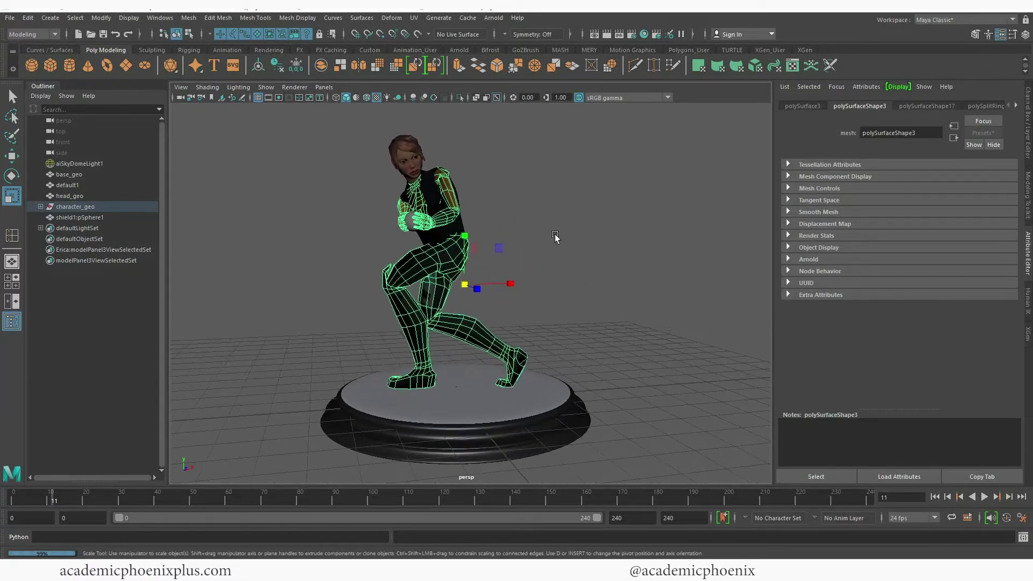
{"action": "left_click_drag", "start_coordinate": [555, 236], "coordinate": [613, 272], "text": "alt"}
{"action": "left_click", "coordinate": [621, 246]}
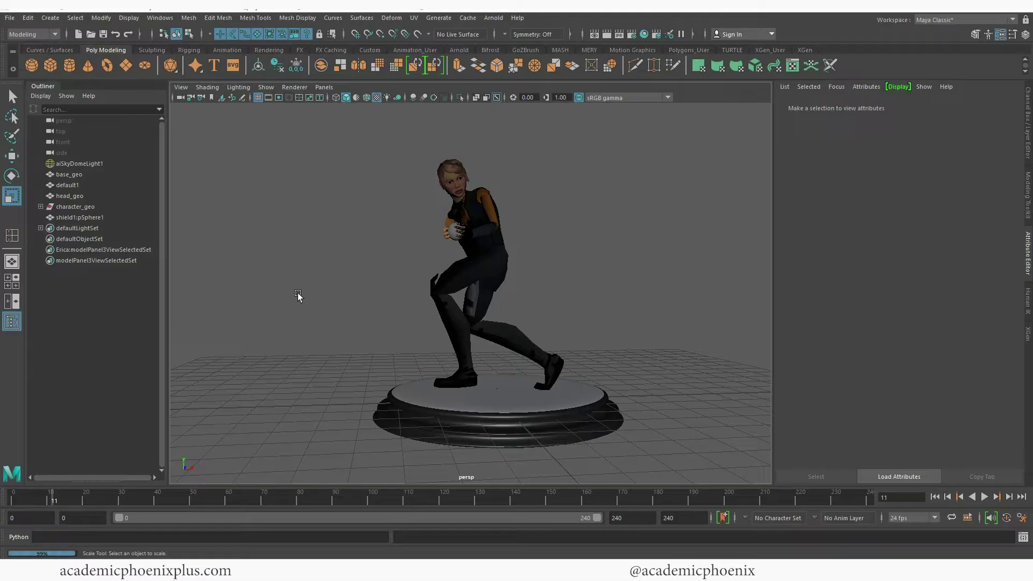
{"action": "left_click_drag", "start_coordinate": [298, 296], "coordinate": [557, 289], "text": "alt"}
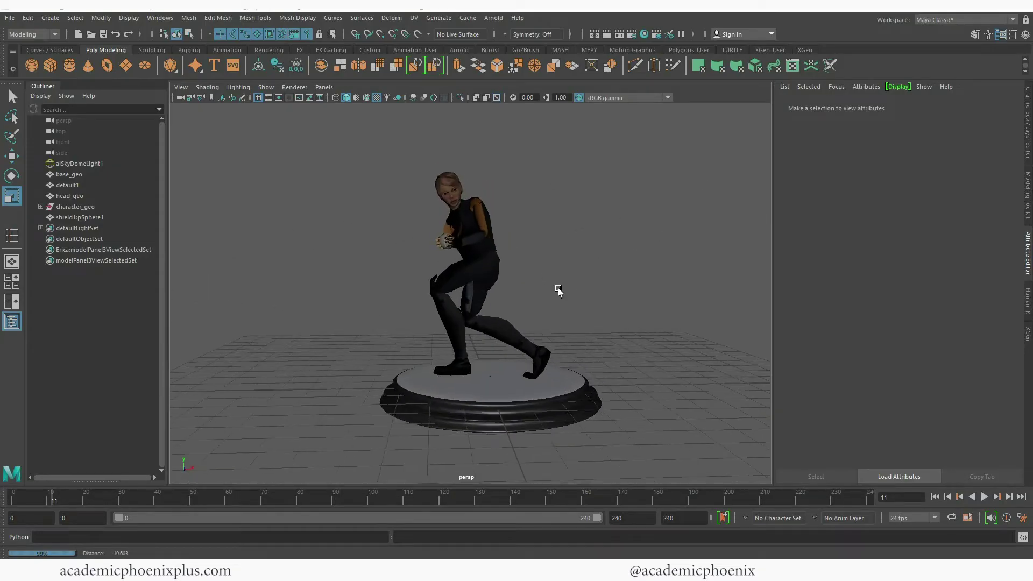
{"action": "scroll", "coordinate": [557, 288], "scroll_direction": "up", "scroll_amount": 2}
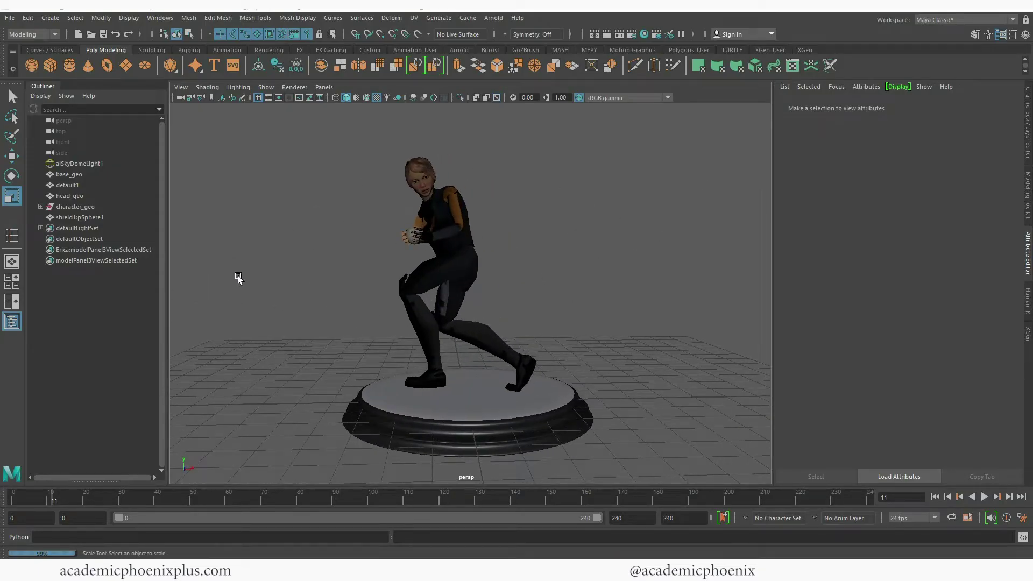
{"action": "left_click_drag", "start_coordinate": [237, 278], "coordinate": [289, 279], "text": "alt"}
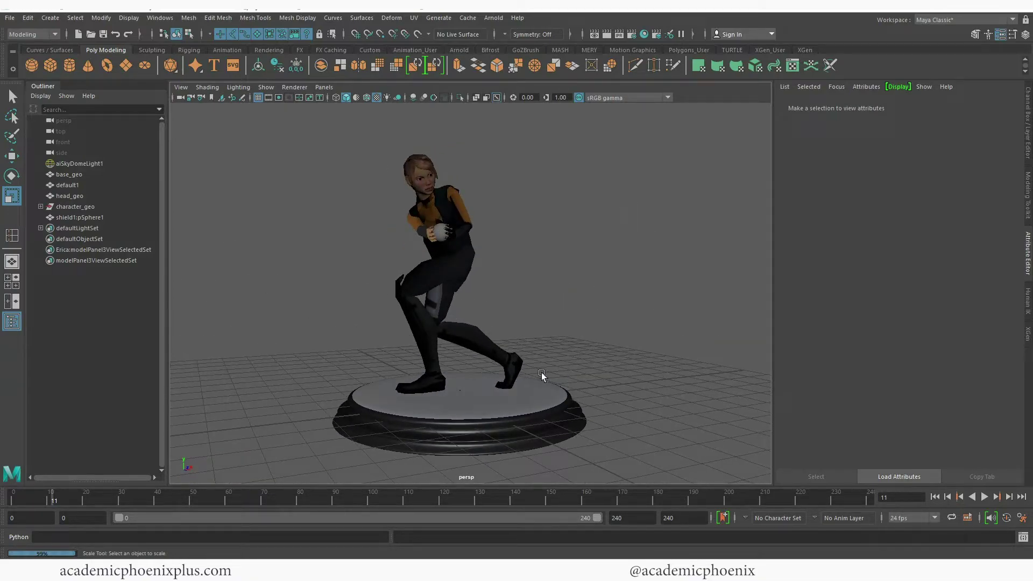
{"action": "middle_click_drag", "start_coordinate": [601, 279], "coordinate": [600, 246], "text": "alt"}
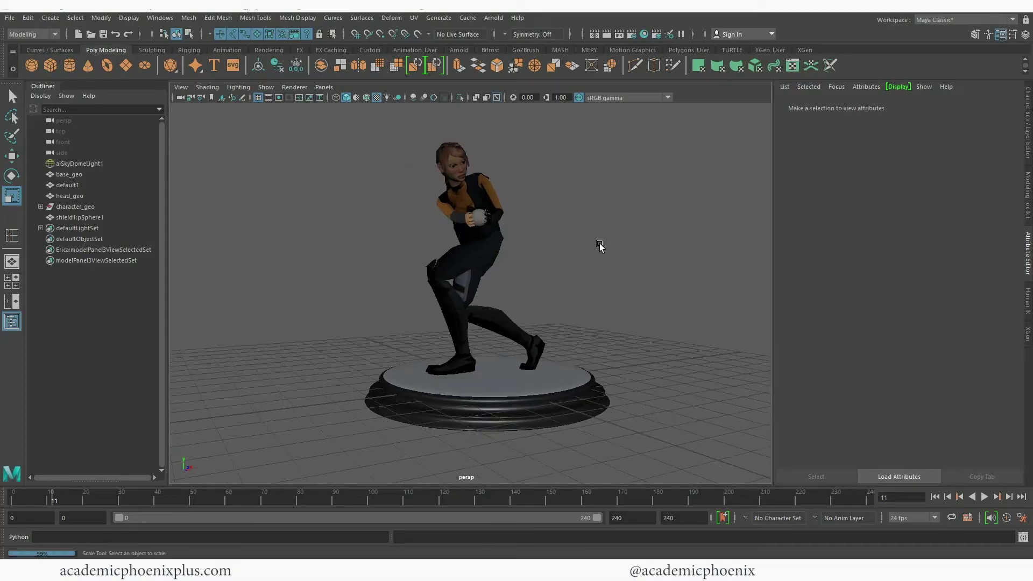
Turn on the resolution gate in the perspective view and frame the whole character inside it.
{"action": "left_click", "coordinate": [278, 97]}
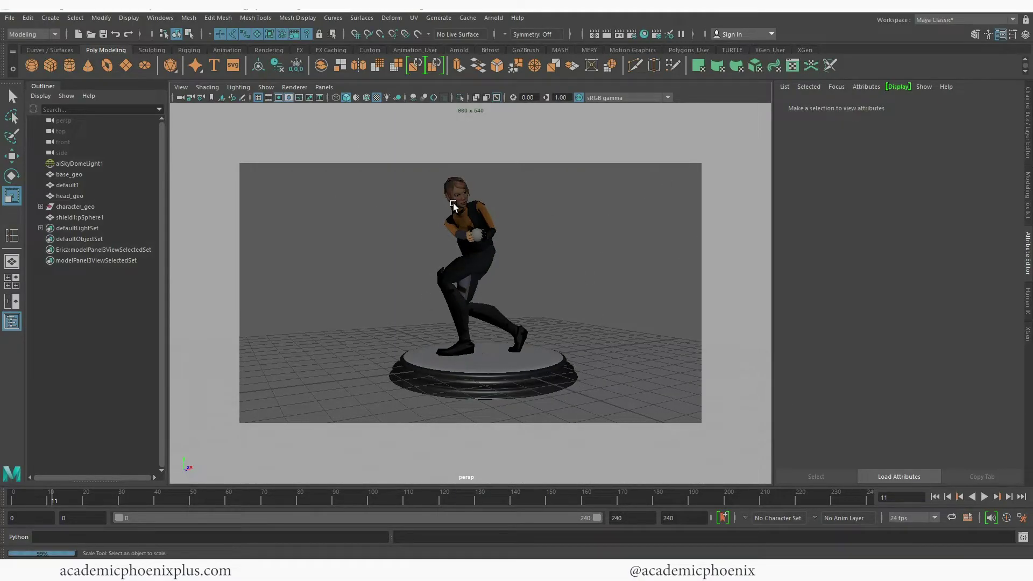
{"action": "middle_click_drag", "start_coordinate": [498, 223], "coordinate": [492, 202], "text": "alt"}
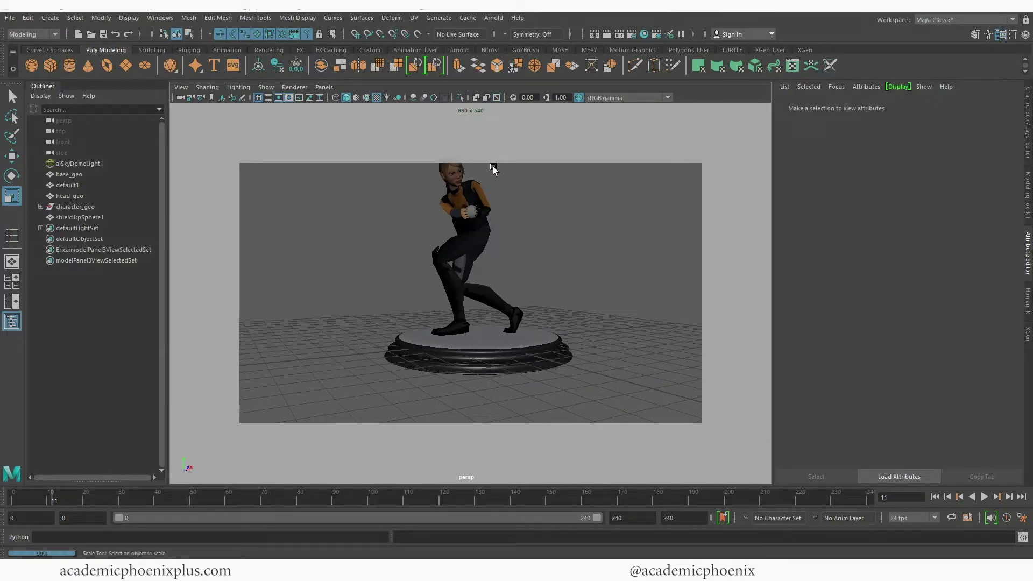
{"action": "left_click_drag", "start_coordinate": [493, 167], "coordinate": [537, 247], "text": "alt"}
{"action": "left_click", "coordinate": [75, 206]}
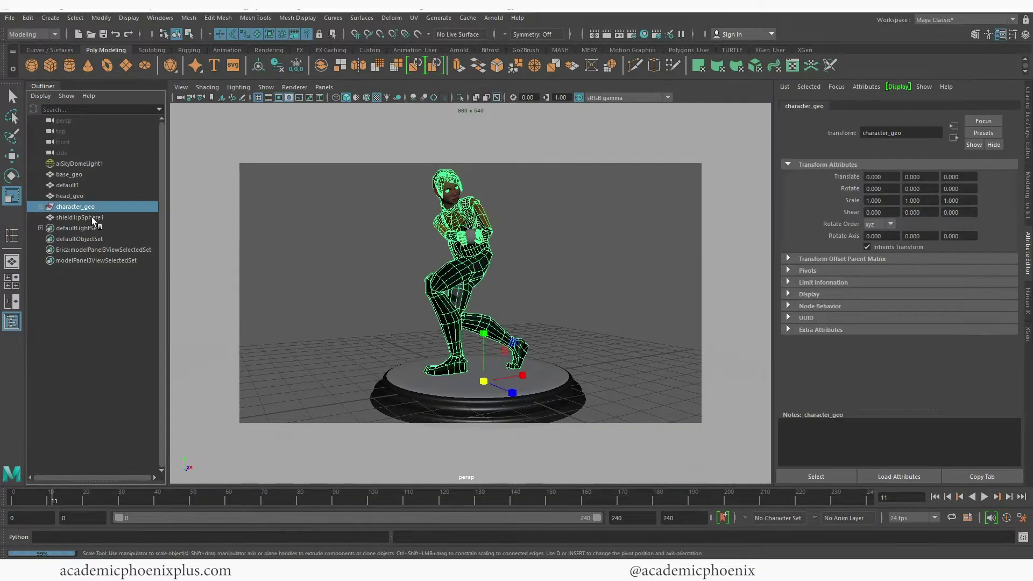
{"action": "left_click", "coordinate": [94, 218], "text": "ctrl"}
{"action": "left_click", "coordinate": [84, 176], "text": "ctrl"}
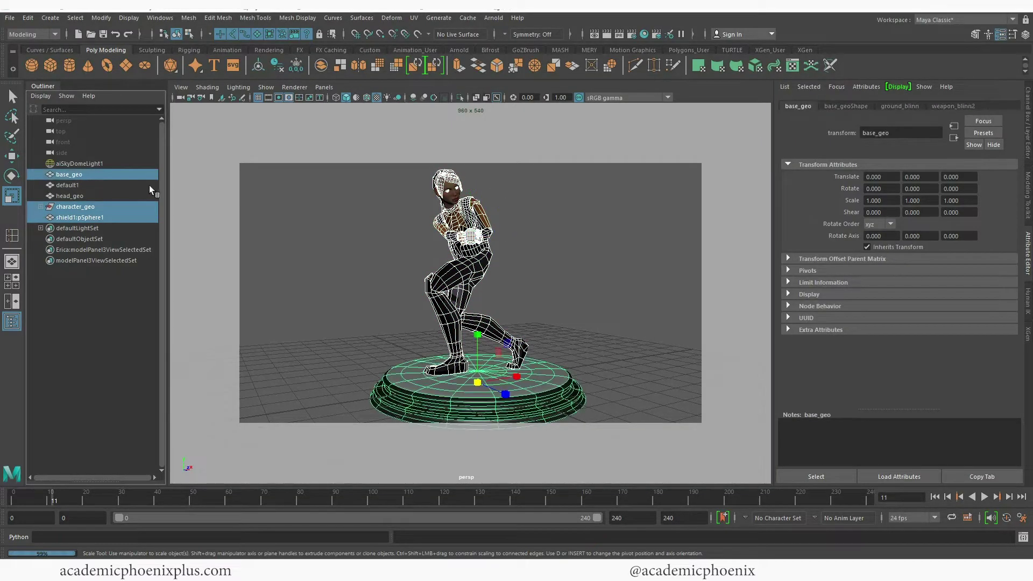
{"action": "mouse_move", "coordinate": [511, 295]}
{"action": "left_mouse_down", "text": "alt"}
{"action": "mouse_move", "coordinate": [490, 303]}
{"action": "mouse_move", "coordinate": [499, 298]}
{"action": "left_mouse_up", "text": "alt"}
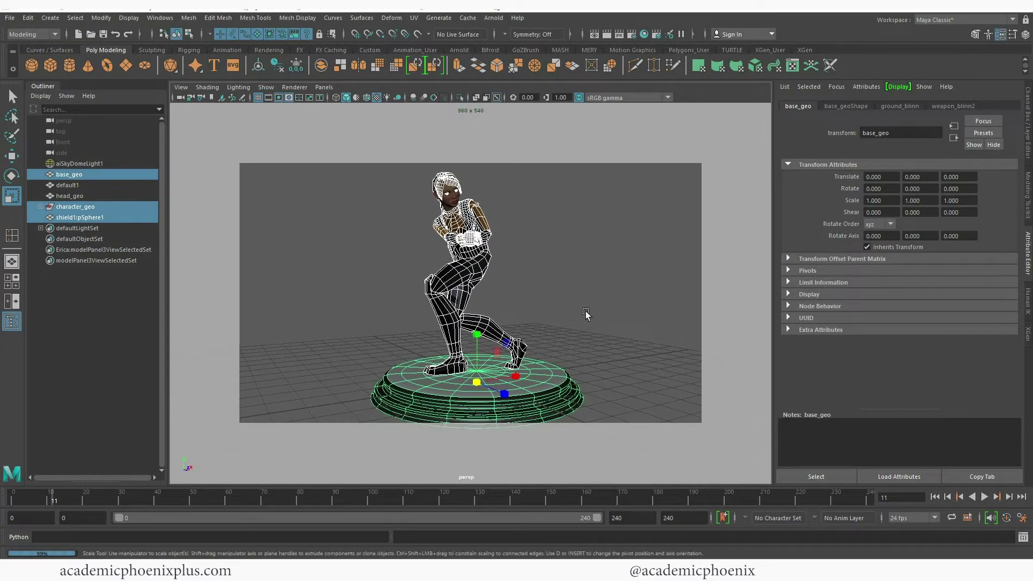
{"action": "left_click", "coordinate": [500, 257]}
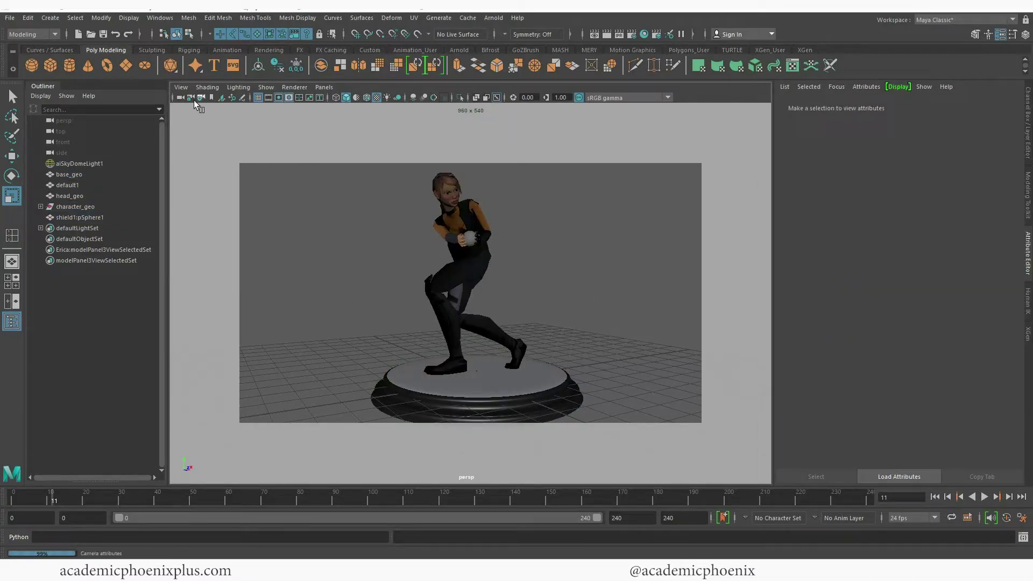
Switch to the Animation menu set and open the options for creating a turntable.
{"action": "left_click", "coordinate": [54, 35]}
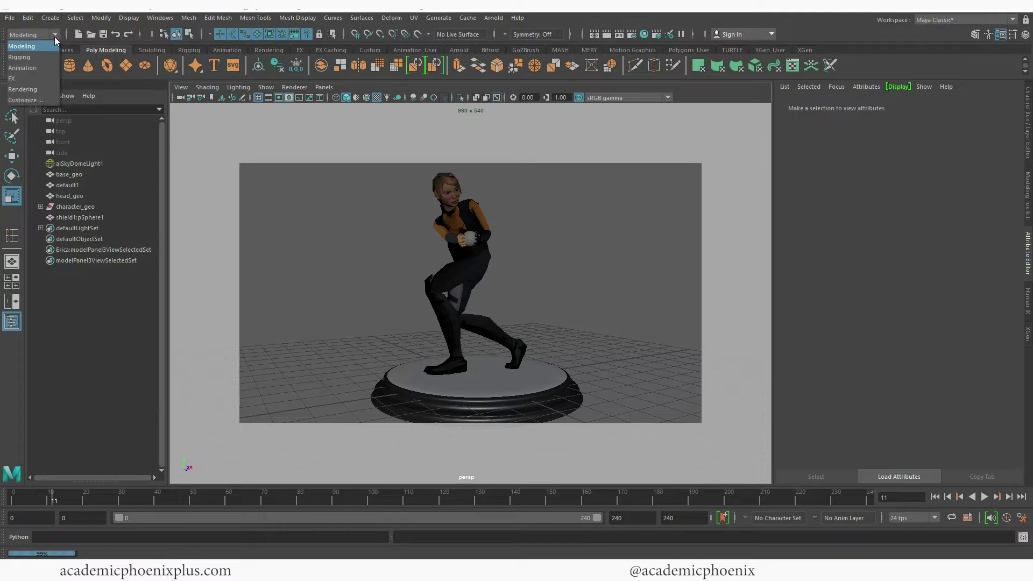
{"action": "left_click", "coordinate": [34, 67]}
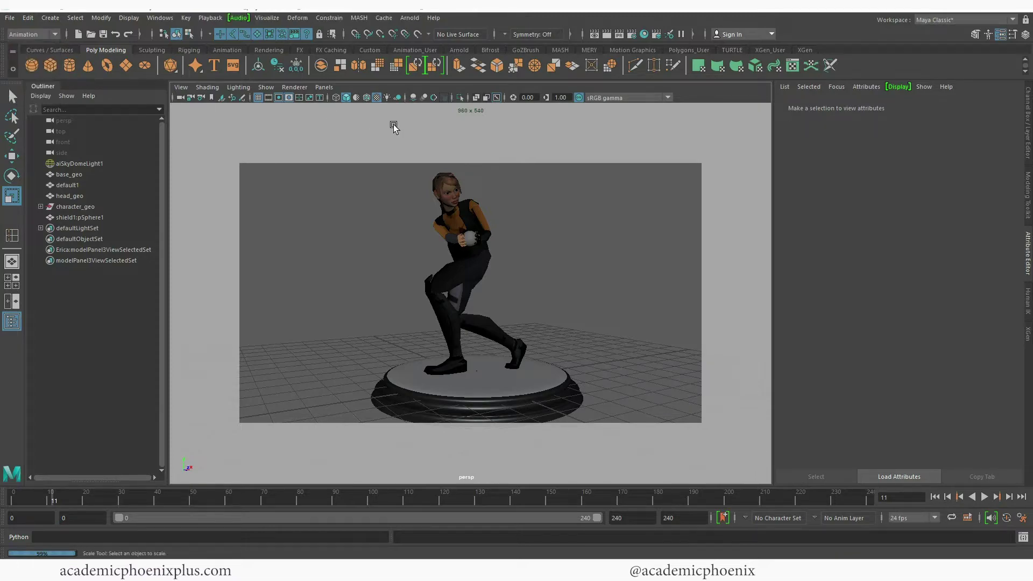
{"action": "left_click", "coordinate": [267, 19]}
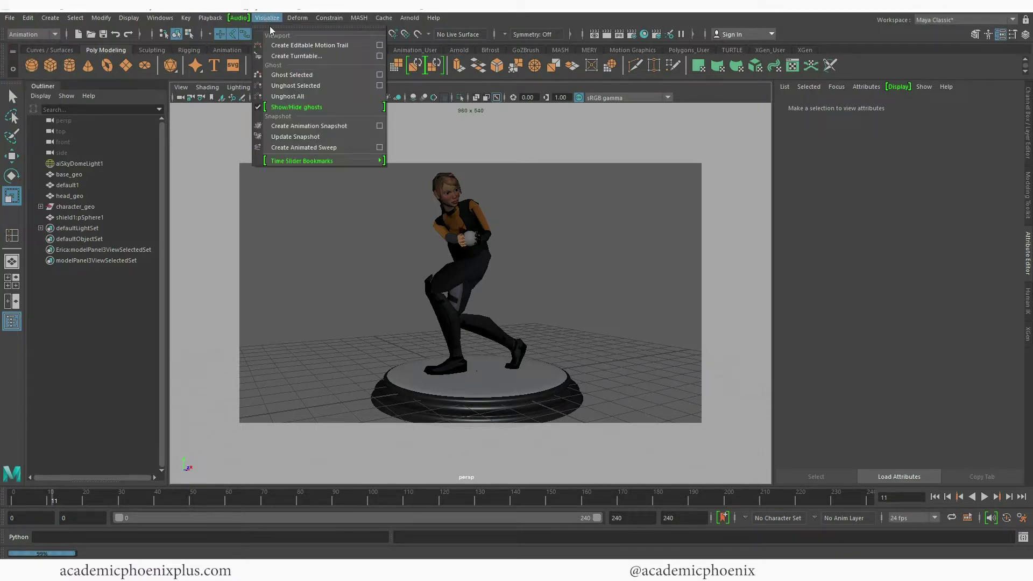
{"action": "left_click", "coordinate": [380, 56]}
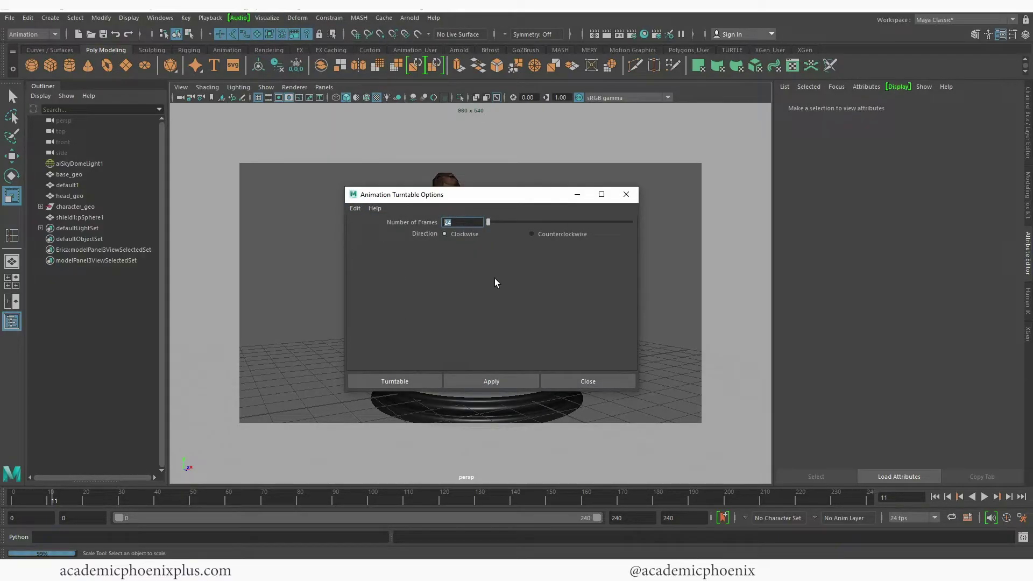
{"action": "left_click_drag", "start_coordinate": [475, 202], "coordinate": [446, 196]}
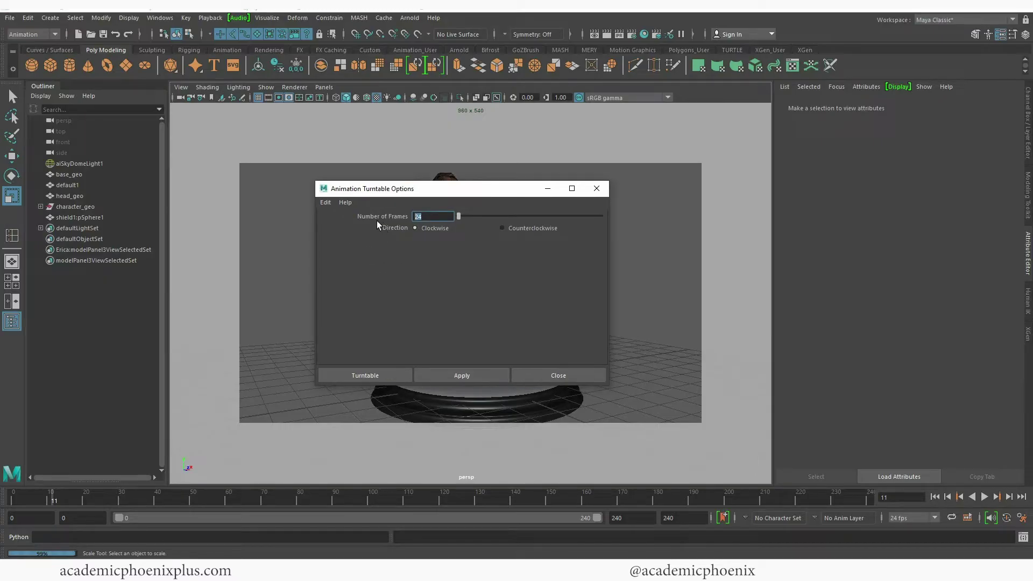
Set the turntable's number of frames to 180 and create the turntable with character_geo selected.
{"action": "double_click", "coordinate": [411, 215]}
{"action": "type", "text": "180"}
{"action": "left_click", "coordinate": [349, 381]}
{"action": "left_click", "coordinate": [105, 209]}
{"action": "mouse_move", "coordinate": [432, 189]}
{"action": "left_mouse_down"}
{"action": "mouse_move", "coordinate": [694, 211]}
{"action": "mouse_move", "coordinate": [432, 187]}
{"action": "left_mouse_up"}
{"action": "left_click", "coordinate": [359, 373]}
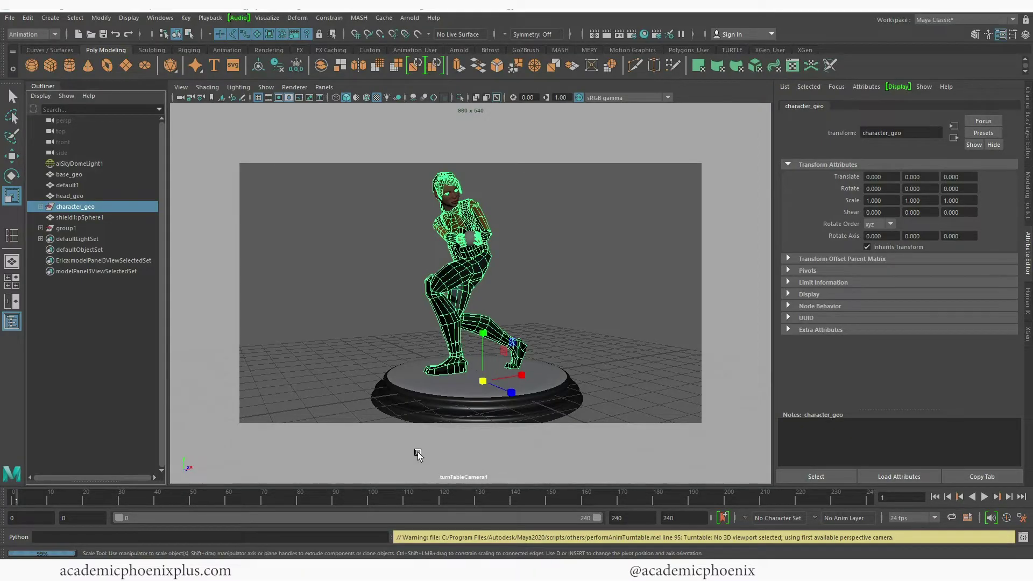
Inspect group1 and its turntable camera, and scrub the timeline through the full rotation up to frame 189.
{"action": "left_click", "coordinate": [71, 229]}
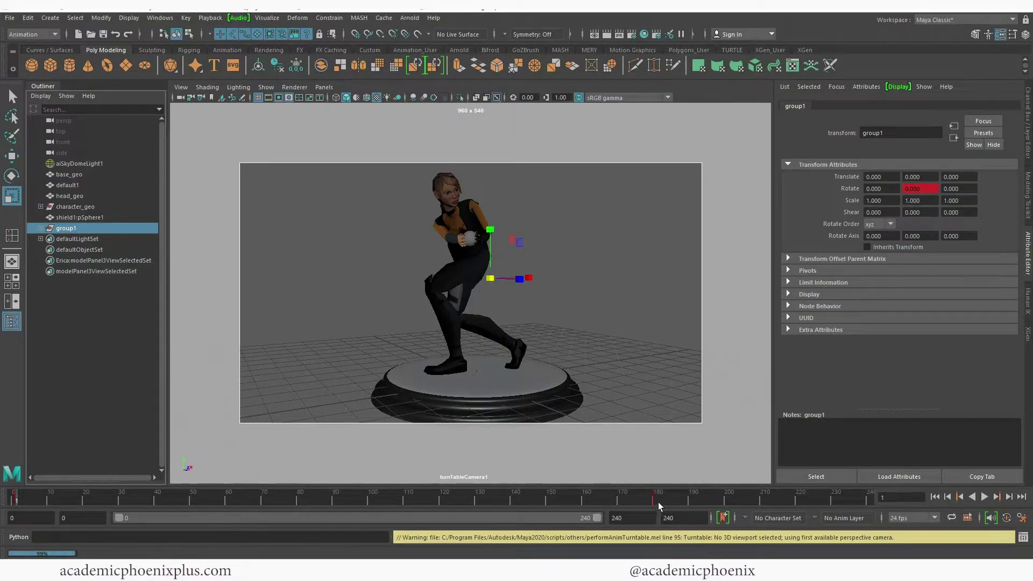
{"action": "left_click", "coordinate": [41, 228]}
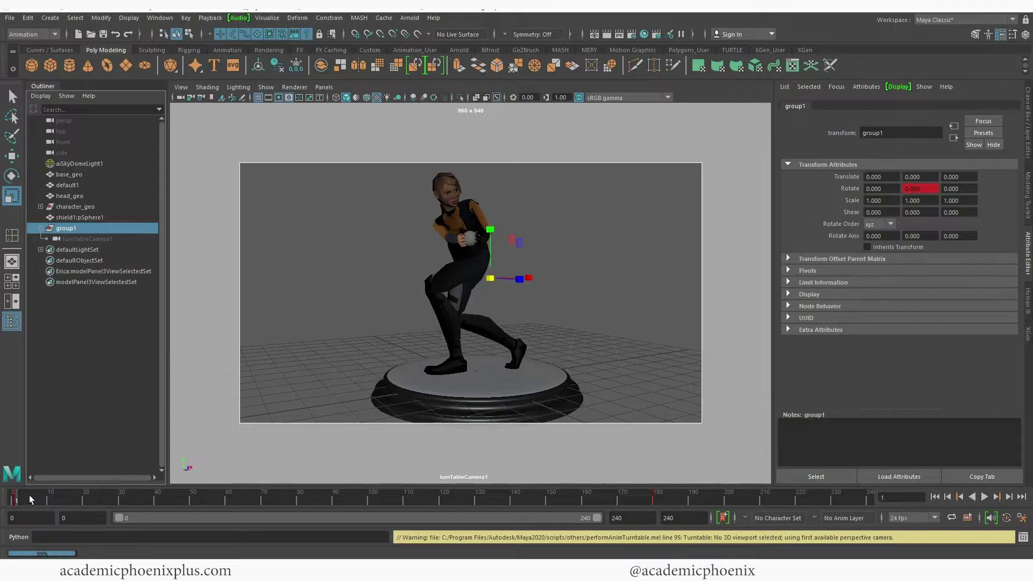
{"action": "left_click_drag", "start_coordinate": [29, 495], "coordinate": [689, 498]}
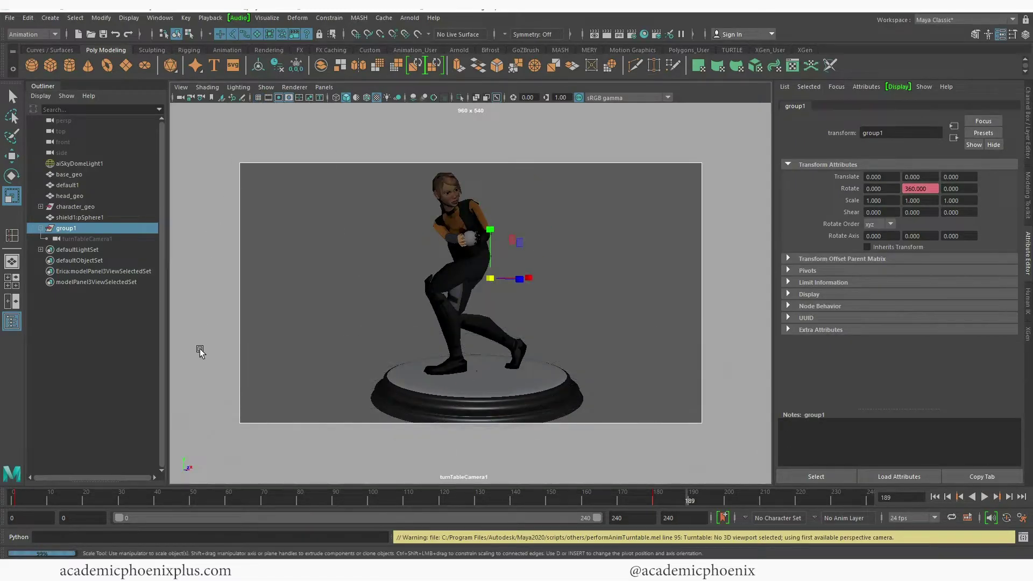
Play the turntable animation from the first frame to check the rotation, and stop playback.
{"action": "key", "text": "alt+v"}
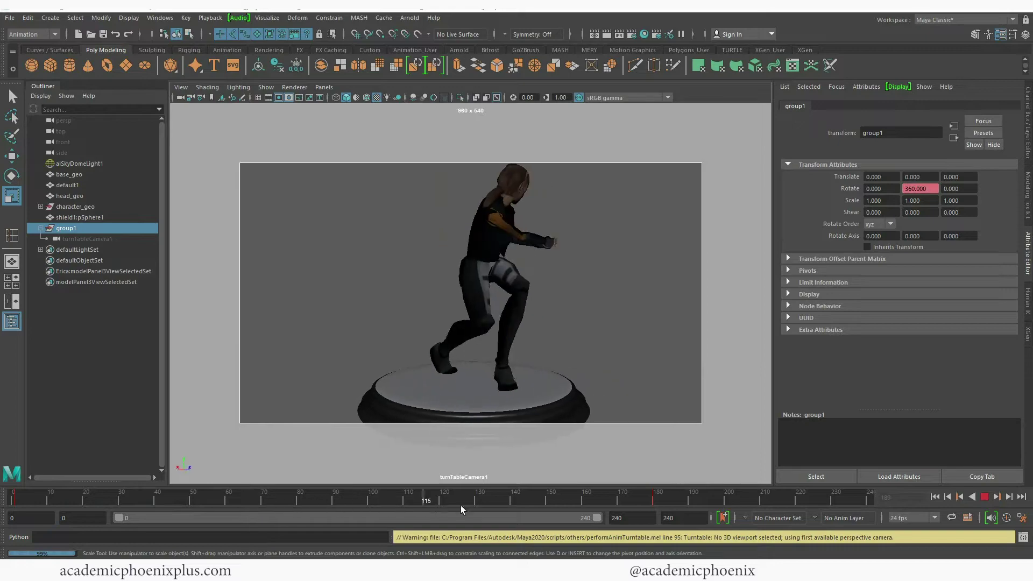
{"action": "key", "text": "alt+shift+v"}
{"action": "key", "text": "alt+v"}
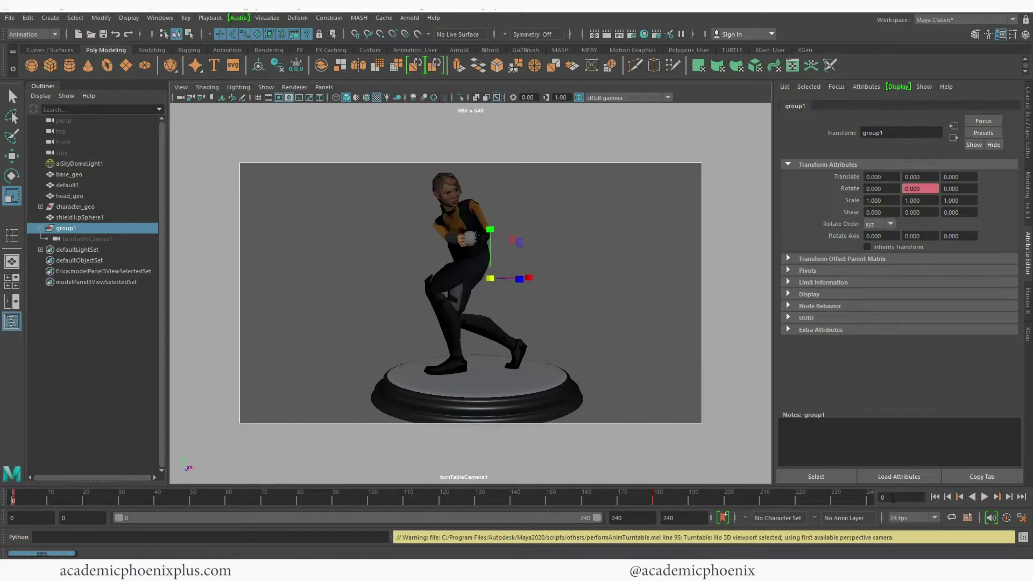
{"action": "left_click", "coordinate": [984, 498]}
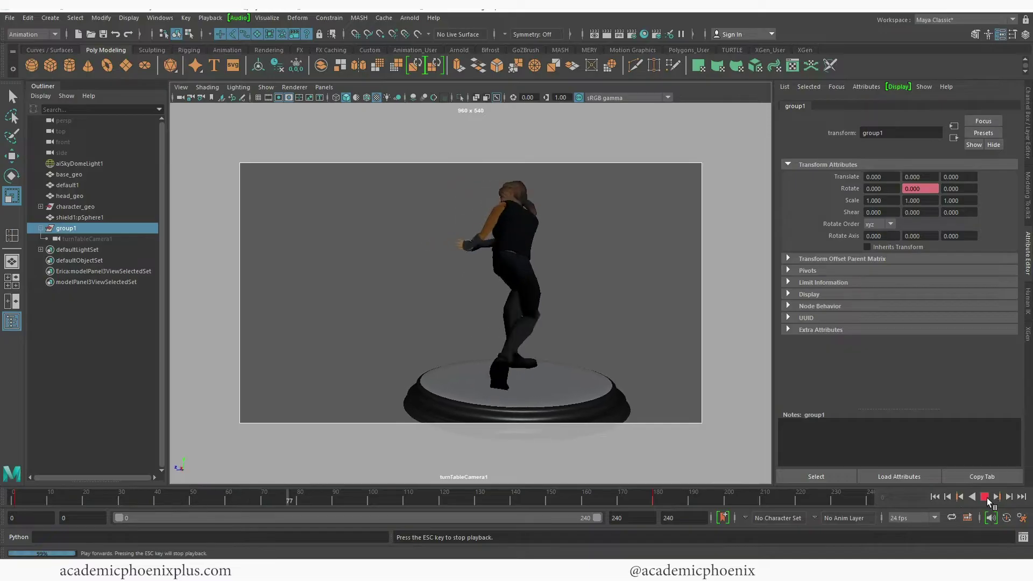
{"action": "key", "text": "Escape"}
Set the playback speed to Real-time and play the turntable again to check its pace.
{"action": "right_click", "coordinate": [353, 501]}
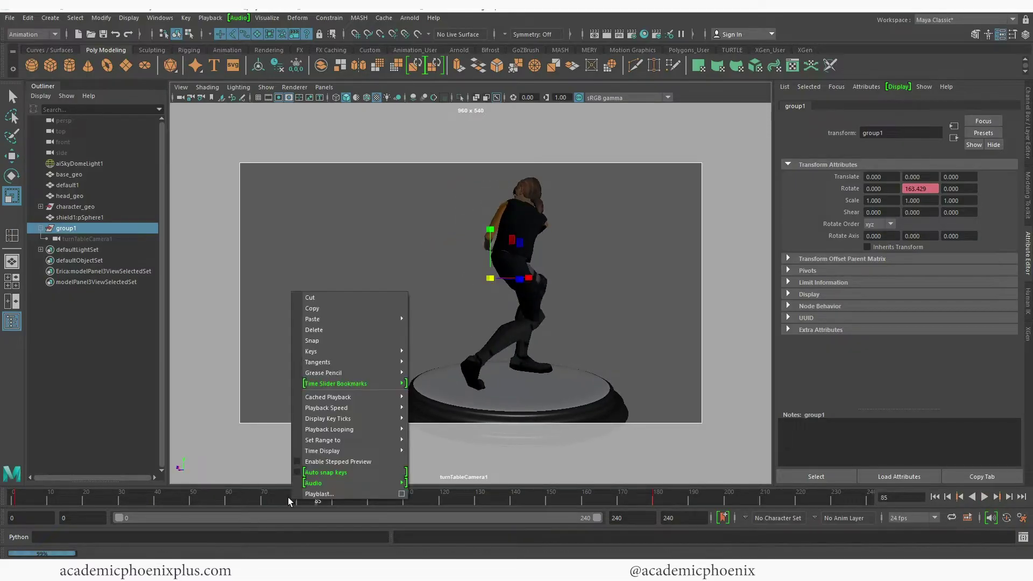
{"action": "mouse_move", "coordinate": [377, 406]}
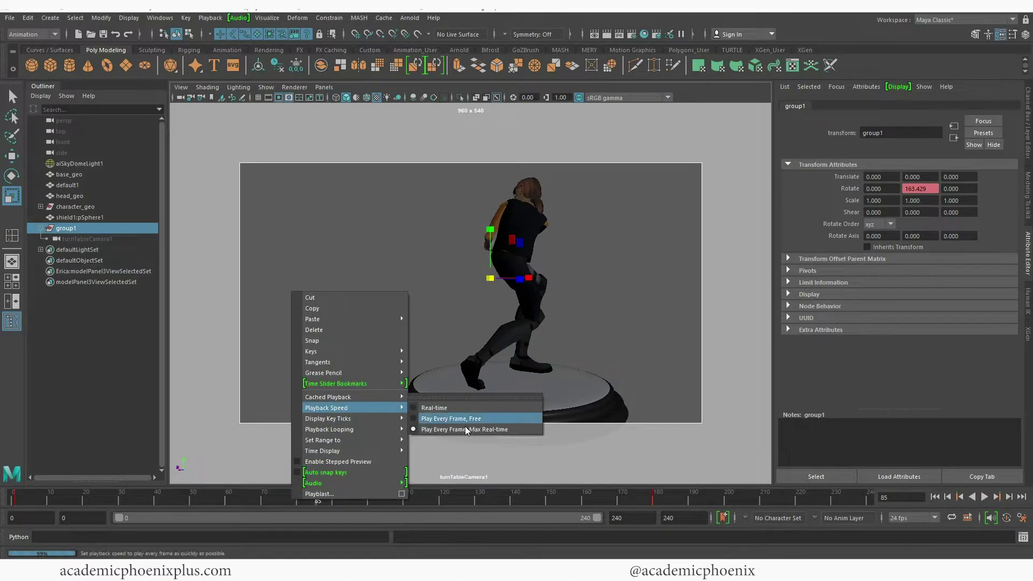
{"action": "left_click", "coordinate": [434, 410]}
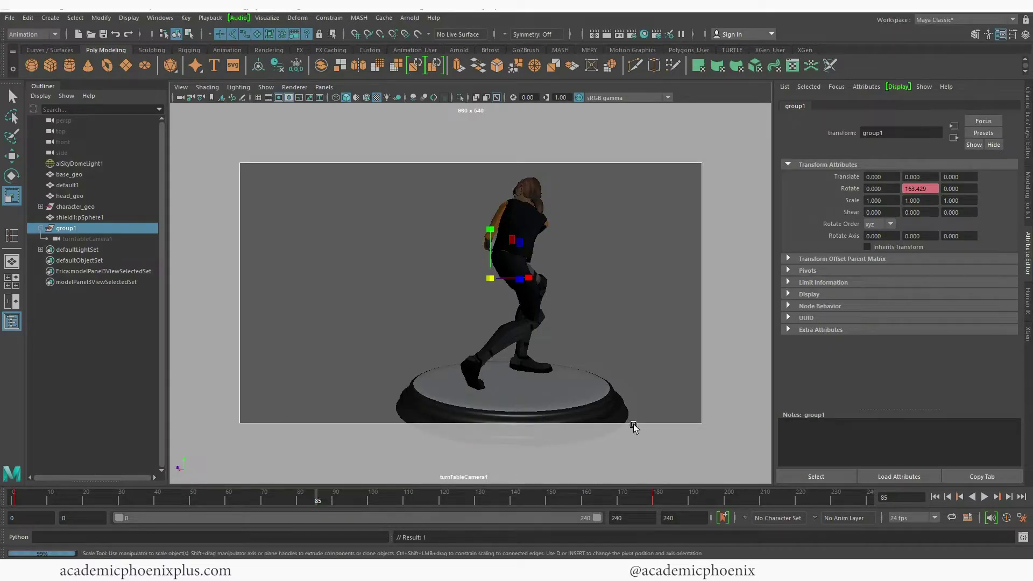
{"action": "left_click", "coordinate": [947, 496]}
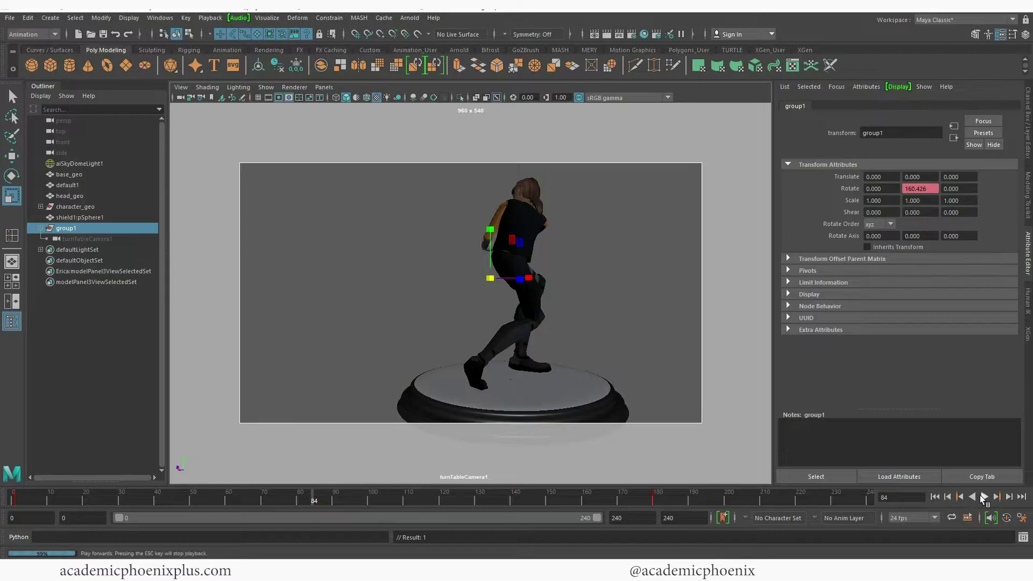
{"action": "left_click", "coordinate": [982, 497]}
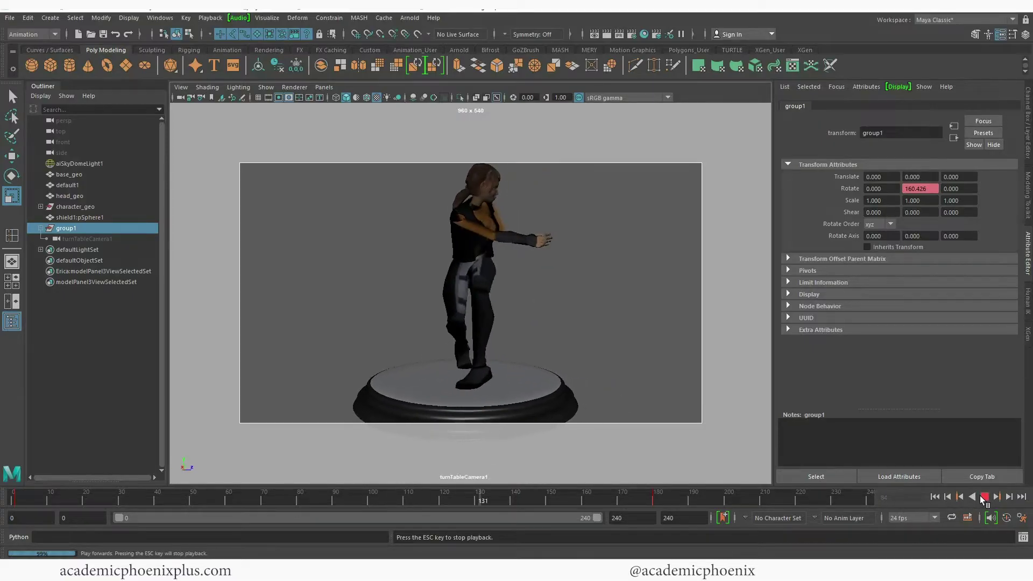
{"action": "left_click", "coordinate": [507, 370]}
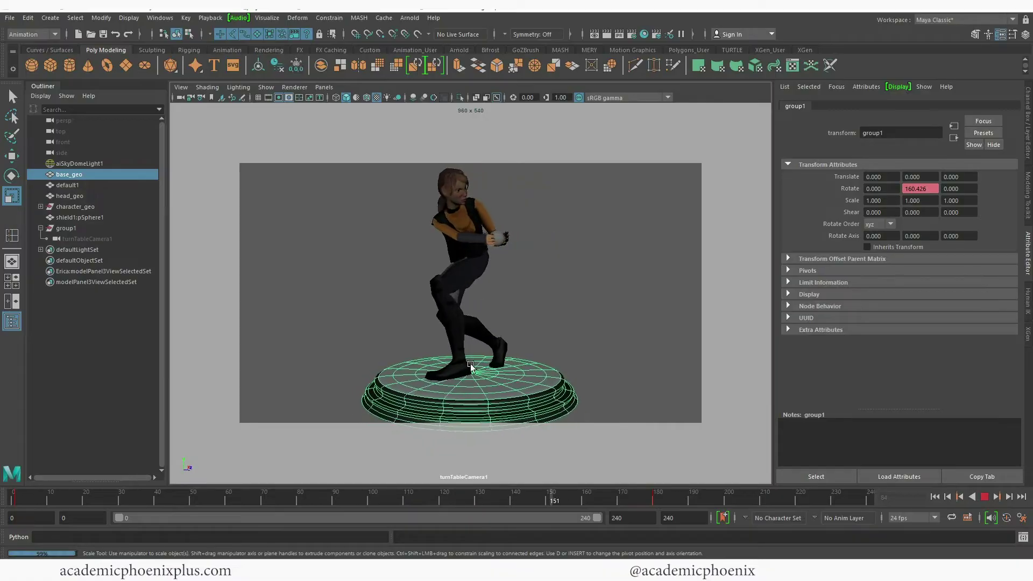
{"action": "key", "text": "Escape"}
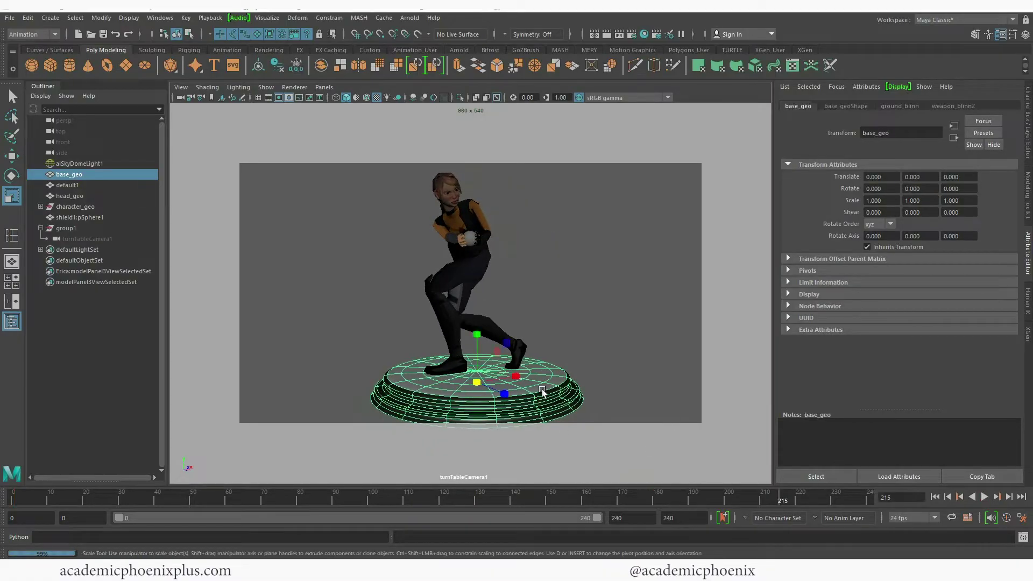
Delete group1 together with the turntable camera it contains.
{"action": "left_click", "coordinate": [76, 228]}
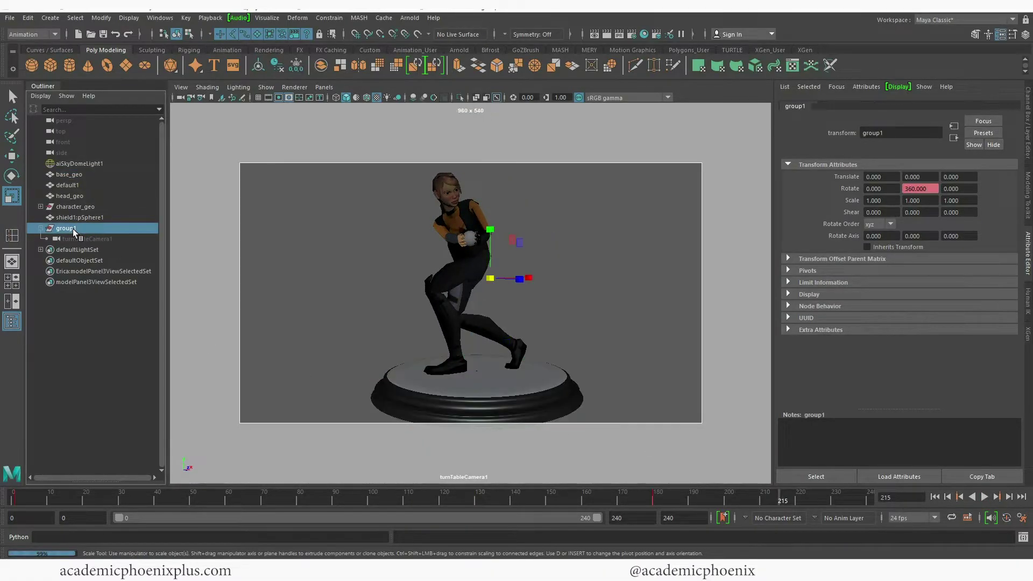
{"action": "key", "text": "Delete"}
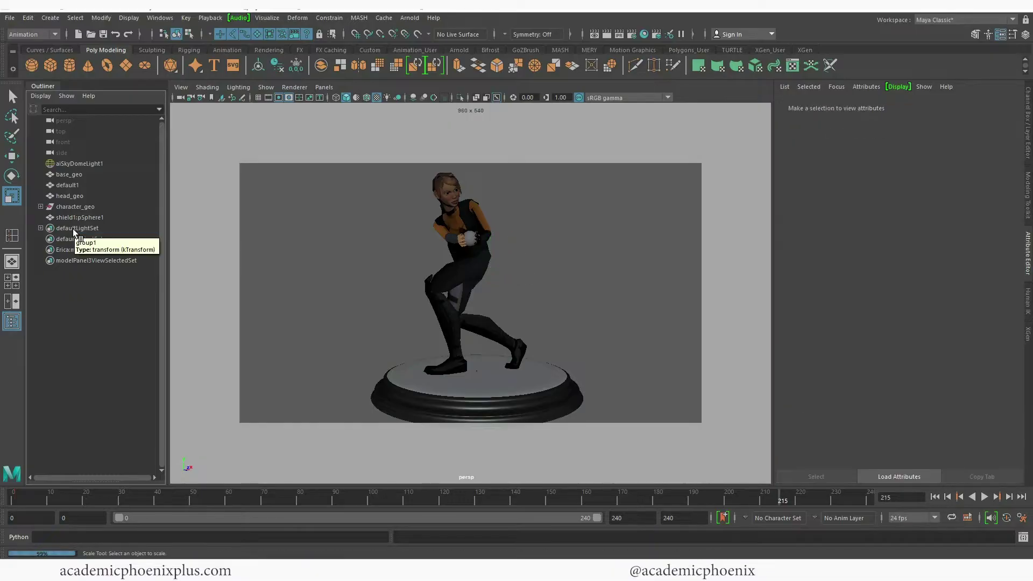
Create a turntable camera animation around character_geo and base_geo, and play it briefly to check the rotation.
{"action": "left_click", "coordinate": [95, 207]}
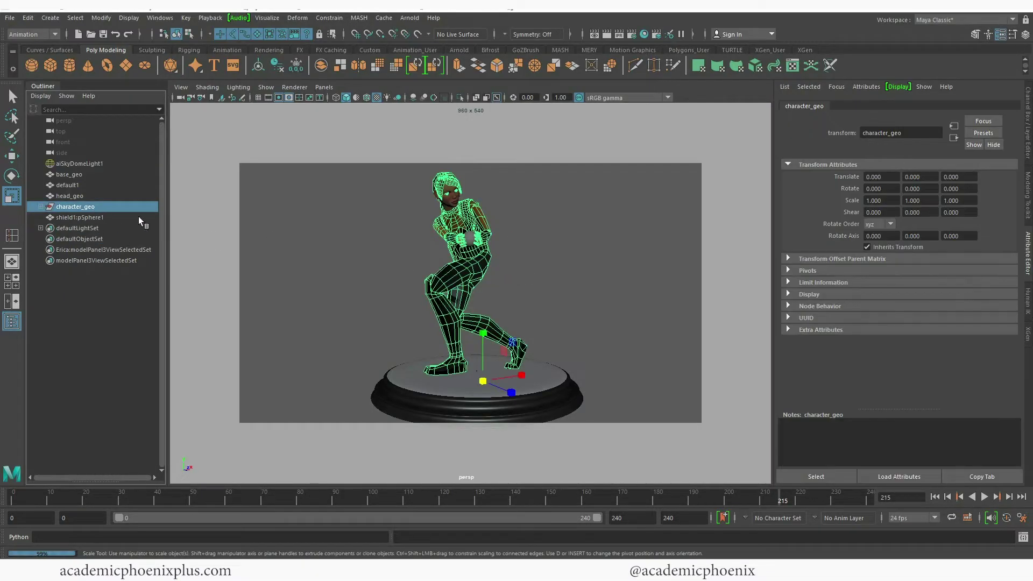
{"action": "left_click_drag", "start_coordinate": [579, 256], "coordinate": [491, 278], "text": "alt"}
{"action": "left_click", "coordinate": [88, 176], "text": "ctrl"}
{"action": "left_click_drag", "start_coordinate": [504, 317], "coordinate": [542, 292], "text": "alt"}
{"action": "left_click", "coordinate": [267, 18]}
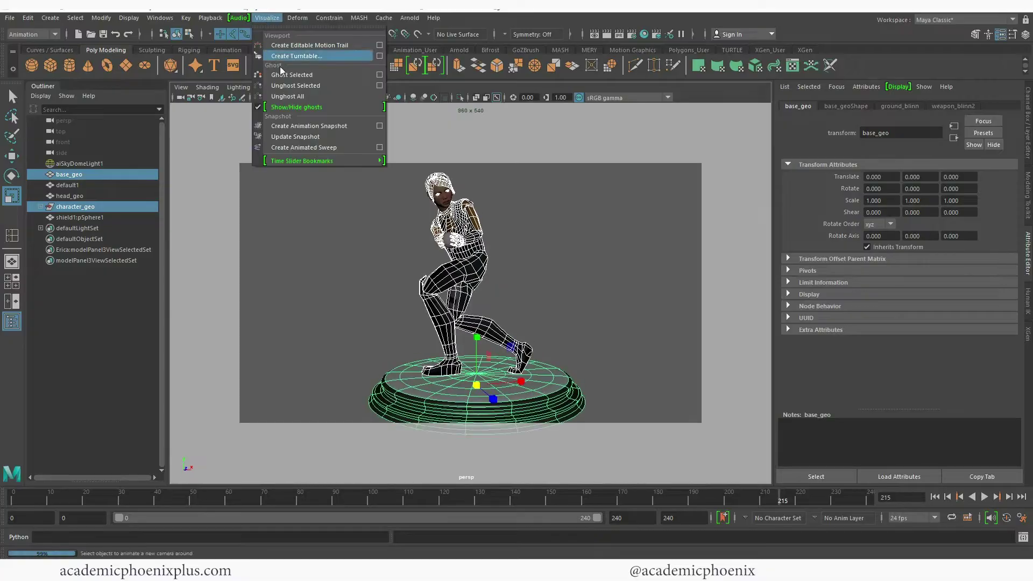
{"action": "left_click", "coordinate": [325, 58]}
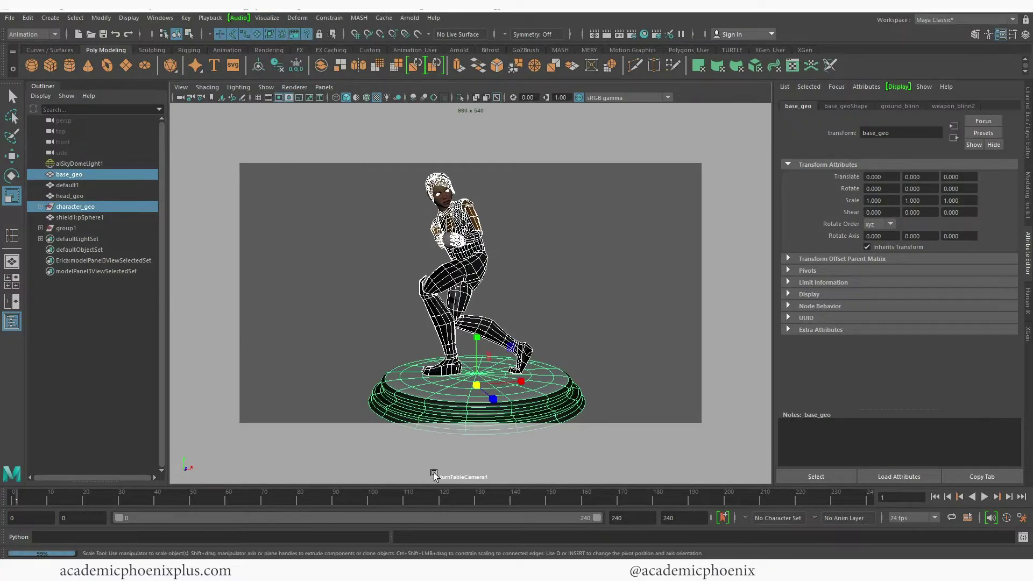
{"action": "key", "text": "alt+v"}
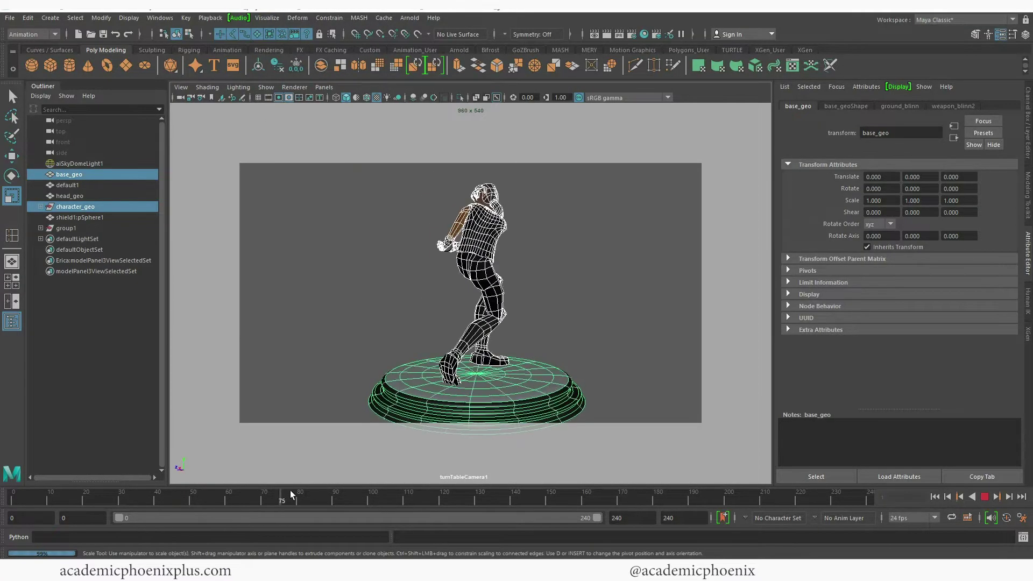
{"action": "key", "text": "alt+v"}
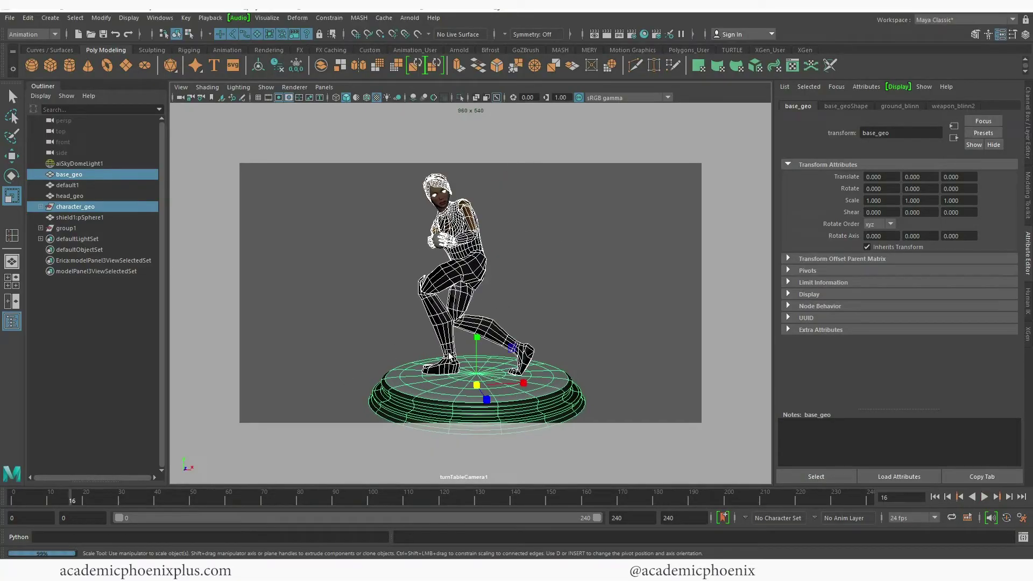
Set the end frame of the playback range to 180.
{"action": "left_click", "coordinate": [511, 500]}
{"action": "double_click", "coordinate": [631, 517]}
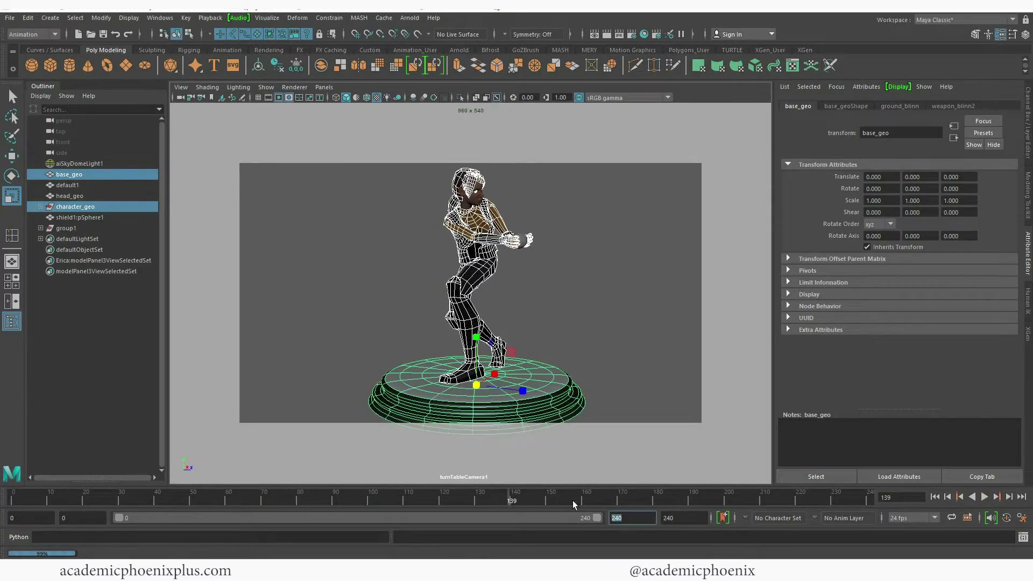
{"action": "type", "text": "180"}
{"action": "key", "text": "Return"}
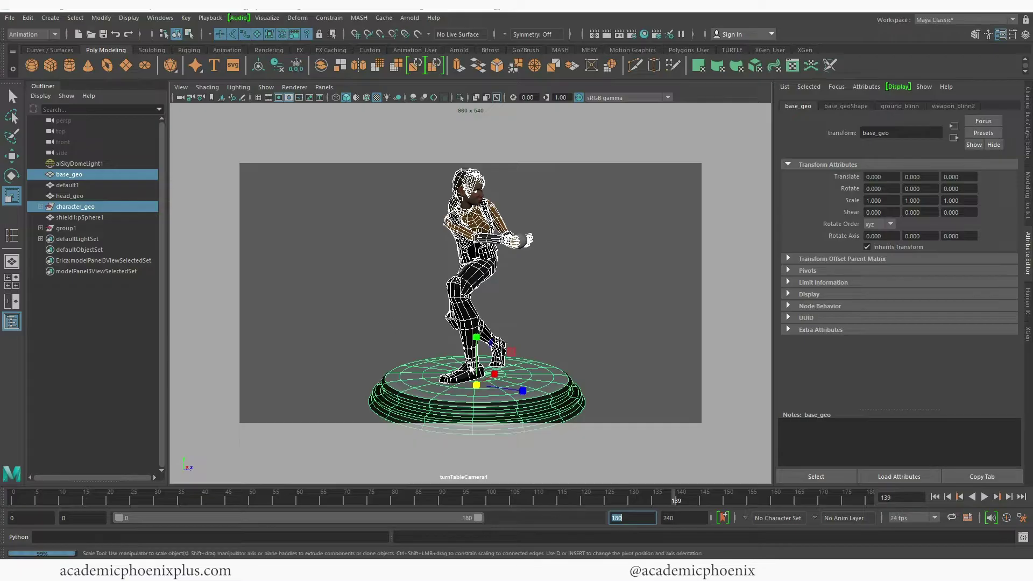
Play the turntable over the shortened range with nothing selected, and stop playback.
{"action": "left_click", "coordinate": [984, 496]}
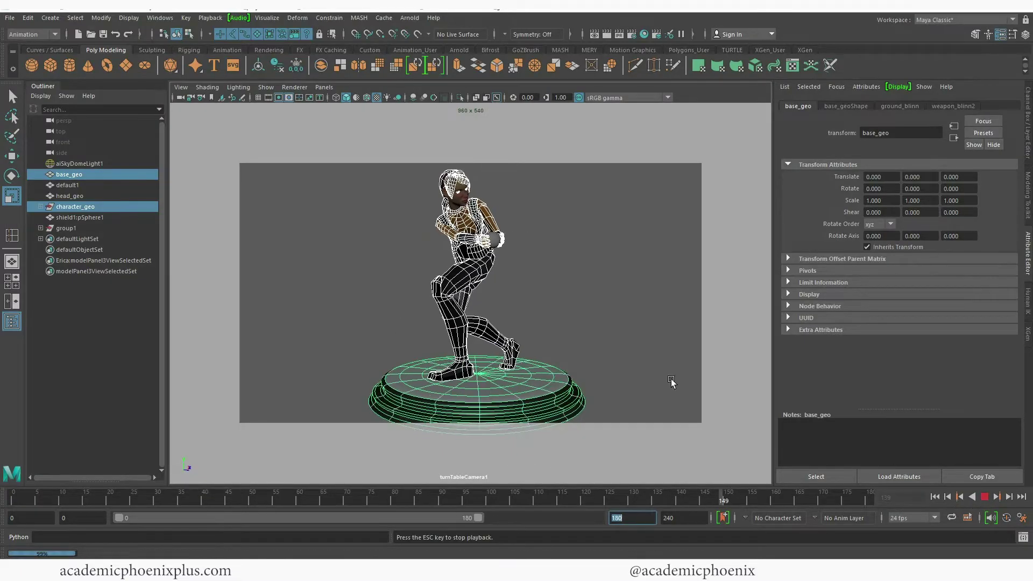
{"action": "left_click", "coordinate": [631, 421]}
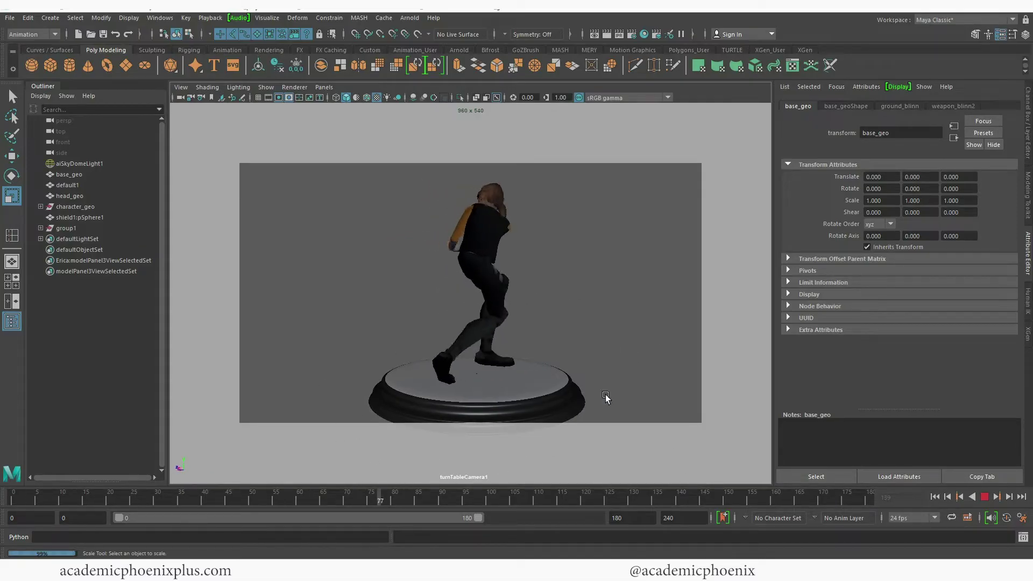
{"action": "left_click", "coordinate": [984, 497]}
{"action": "left_click", "coordinate": [551, 396]}
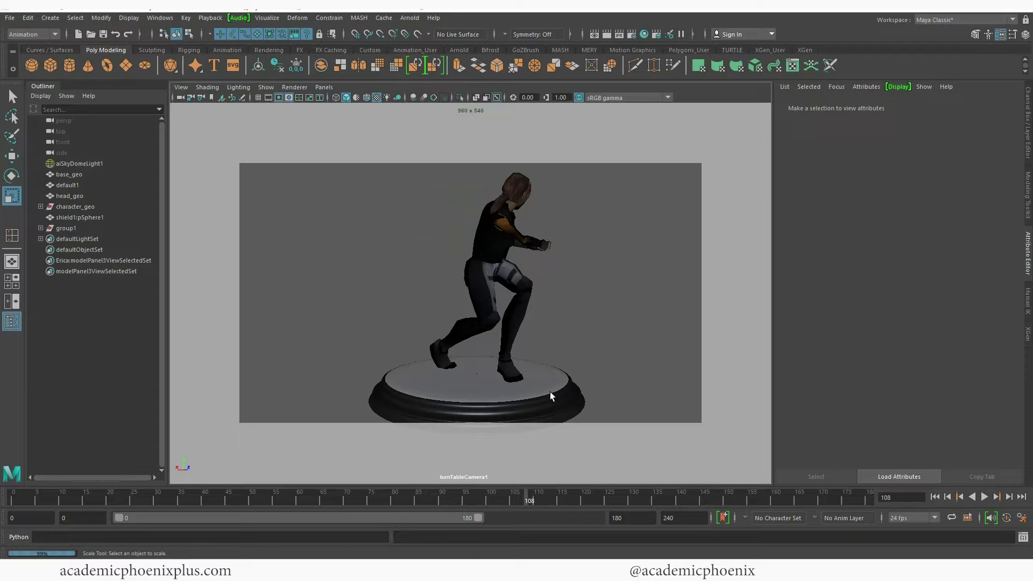
Set both Rotate Y keys of group1 to linear tangents in the Graph Editor, and close the editor.
{"action": "left_click", "coordinate": [66, 228]}
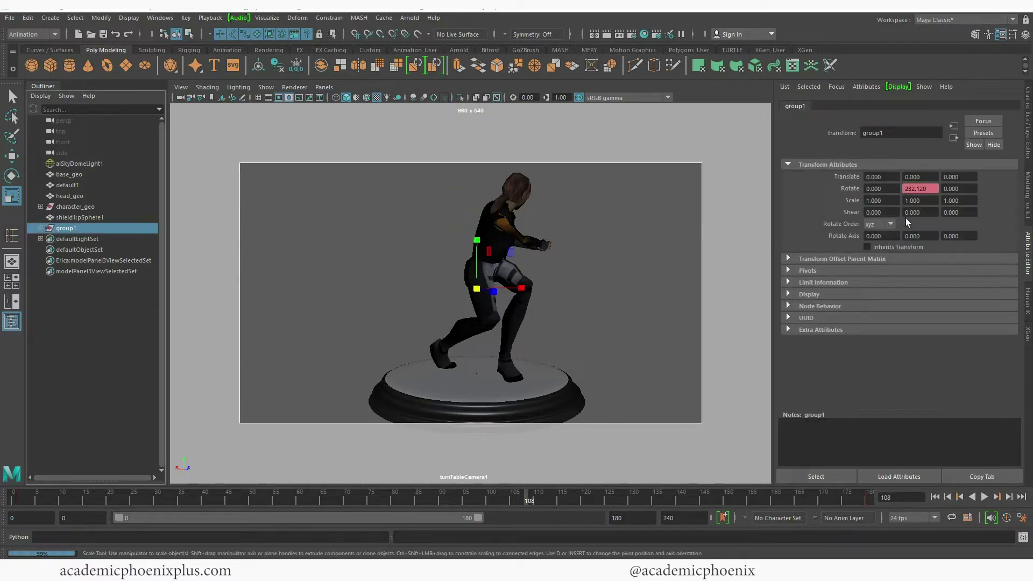
{"action": "left_click", "coordinate": [40, 228]}
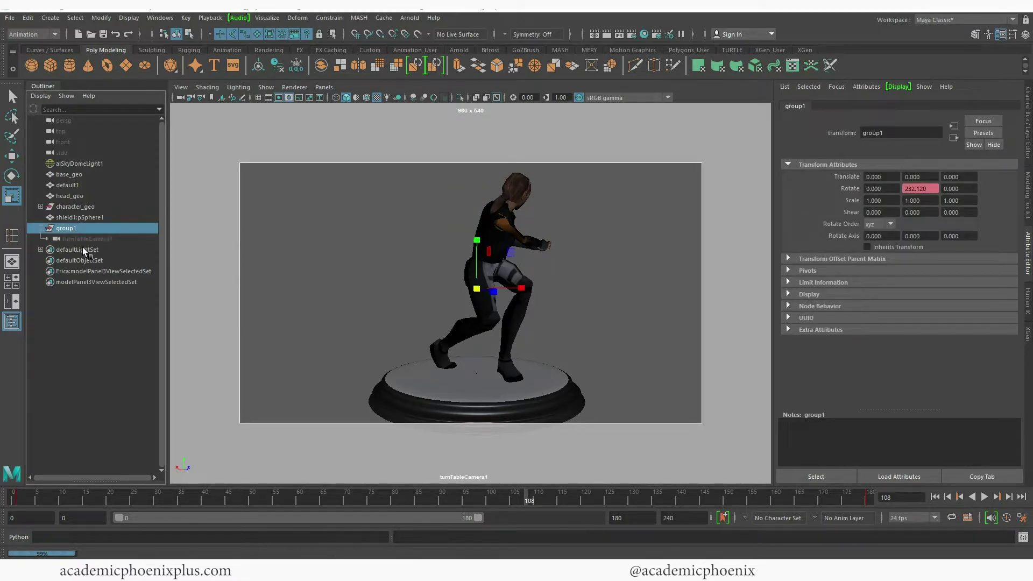
{"action": "left_click", "coordinate": [89, 237]}
{"action": "left_click", "coordinate": [78, 228]}
{"action": "left_click", "coordinate": [160, 18]}
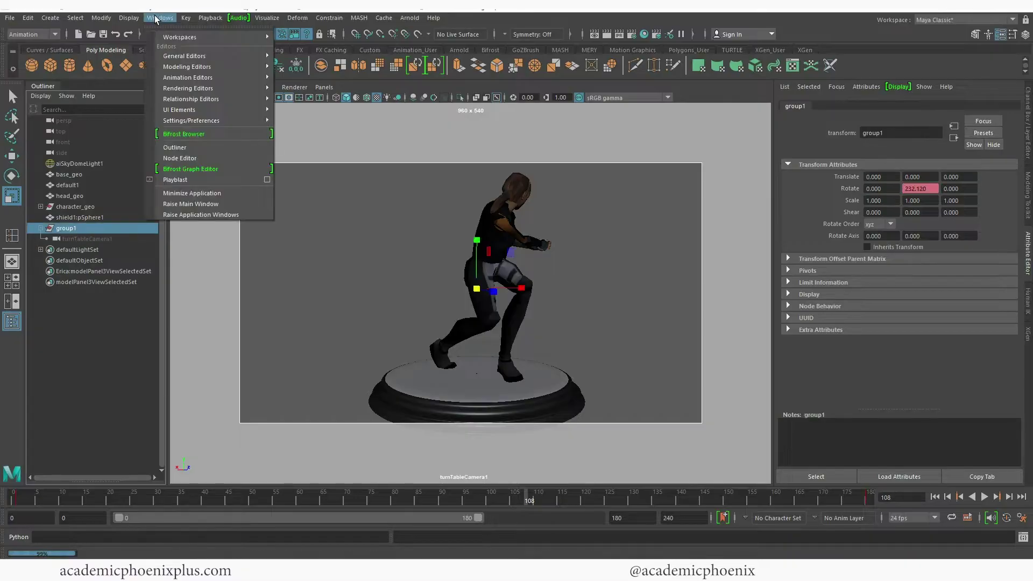
{"action": "mouse_move", "coordinate": [189, 76]}
{"action": "left_click", "coordinate": [304, 77]}
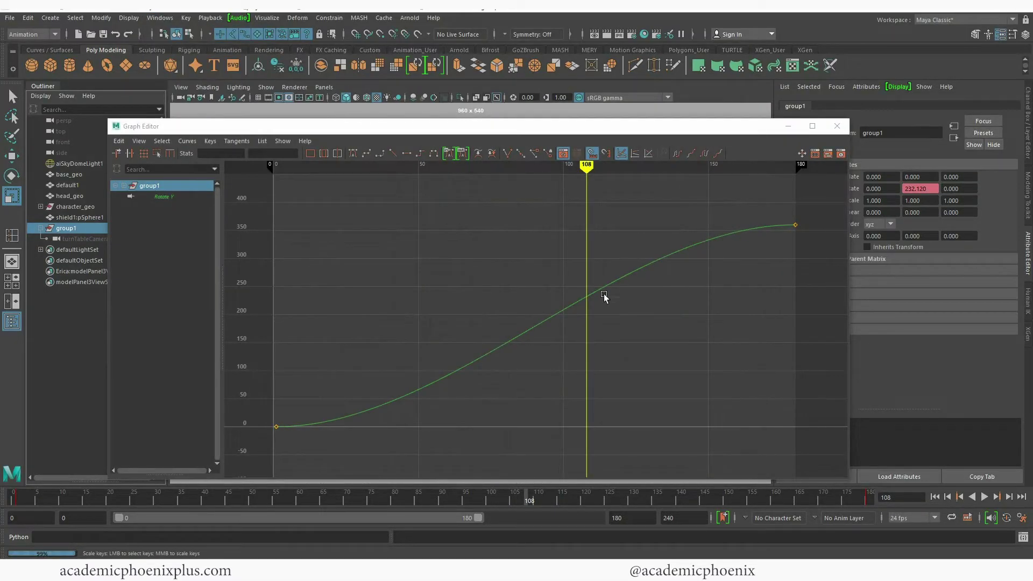
{"action": "left_click_drag", "start_coordinate": [251, 176], "coordinate": [793, 458]}
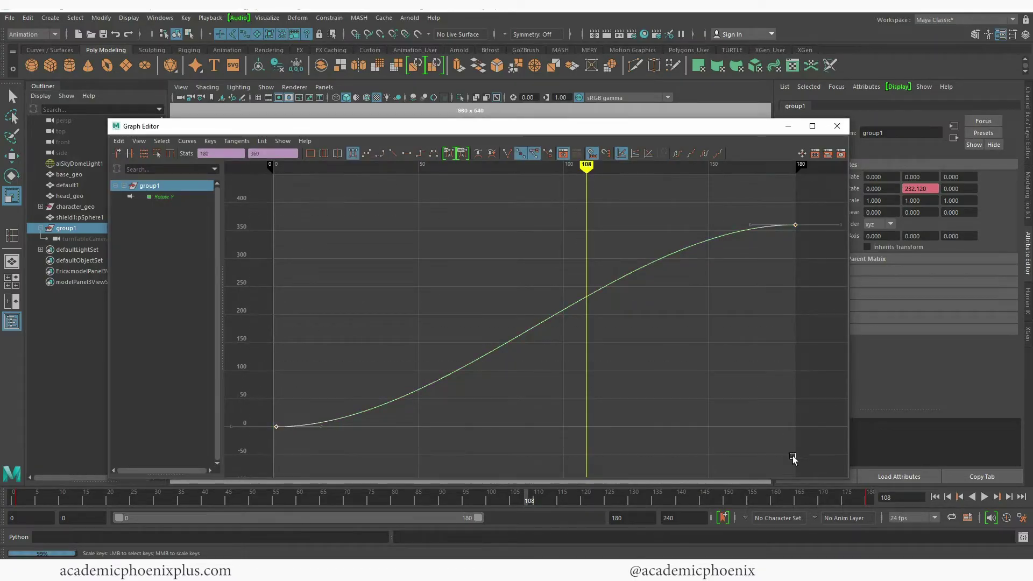
{"action": "left_click", "coordinate": [393, 153]}
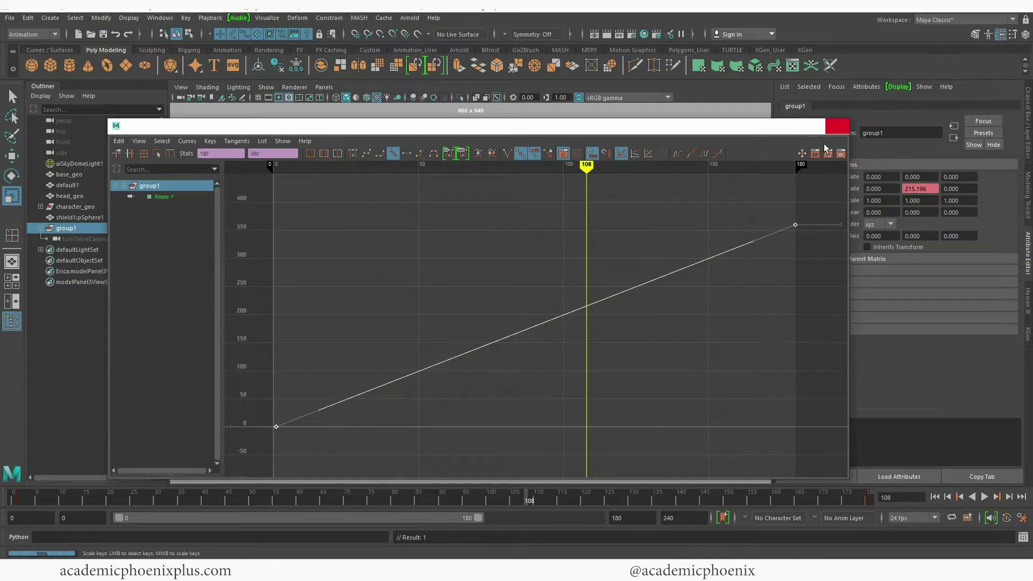
{"action": "left_click", "coordinate": [837, 126]}
Play the turntable from the first frame to check that it rotates at constant speed, and stop playback.
{"action": "left_click", "coordinate": [934, 497]}
{"action": "key", "text": "alt+v"}
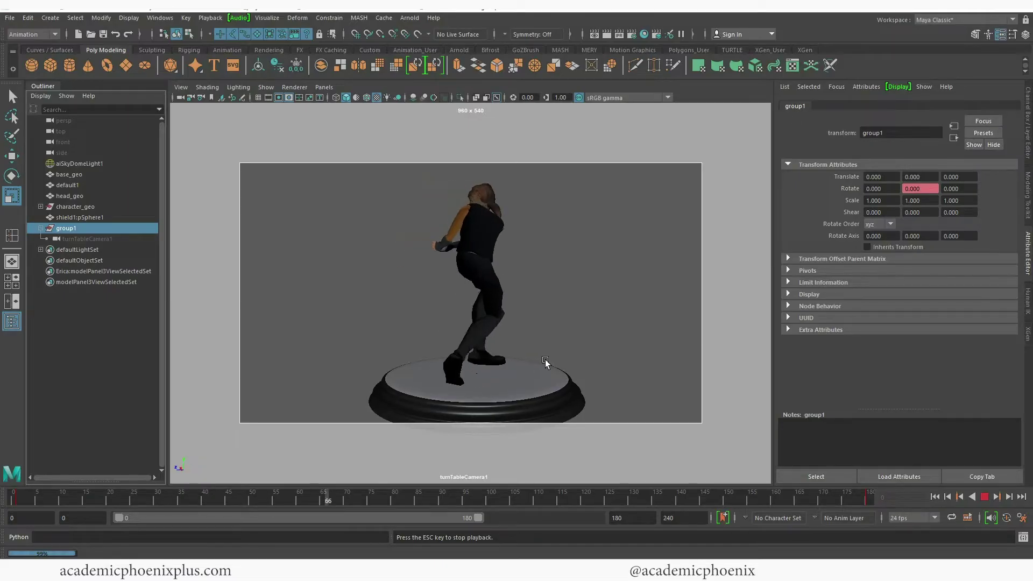
{"action": "left_click", "coordinate": [985, 497]}
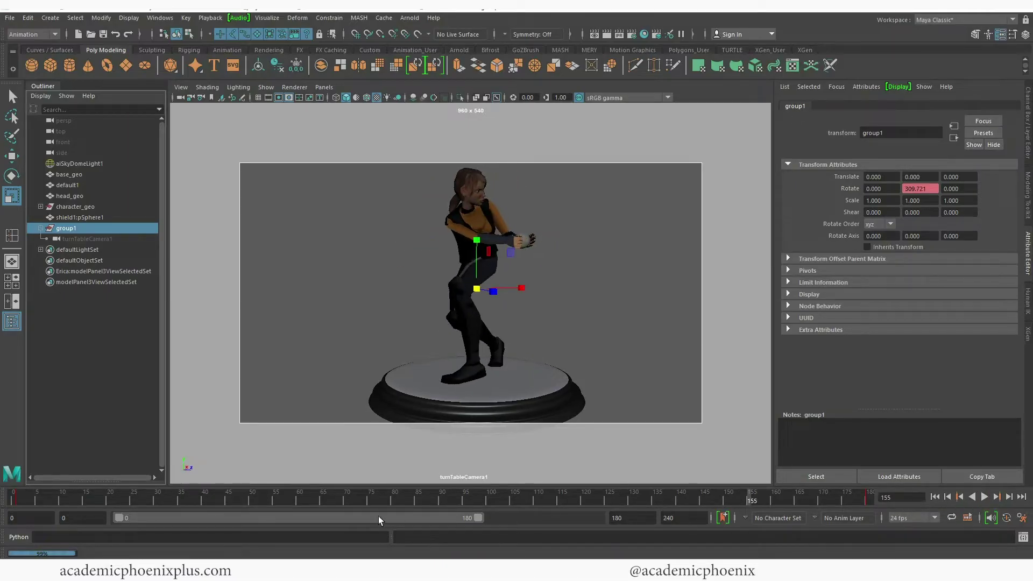
Look through the stored Arnold renders of the character in the Render View, and close it.
{"action": "left_click", "coordinate": [437, 64]}
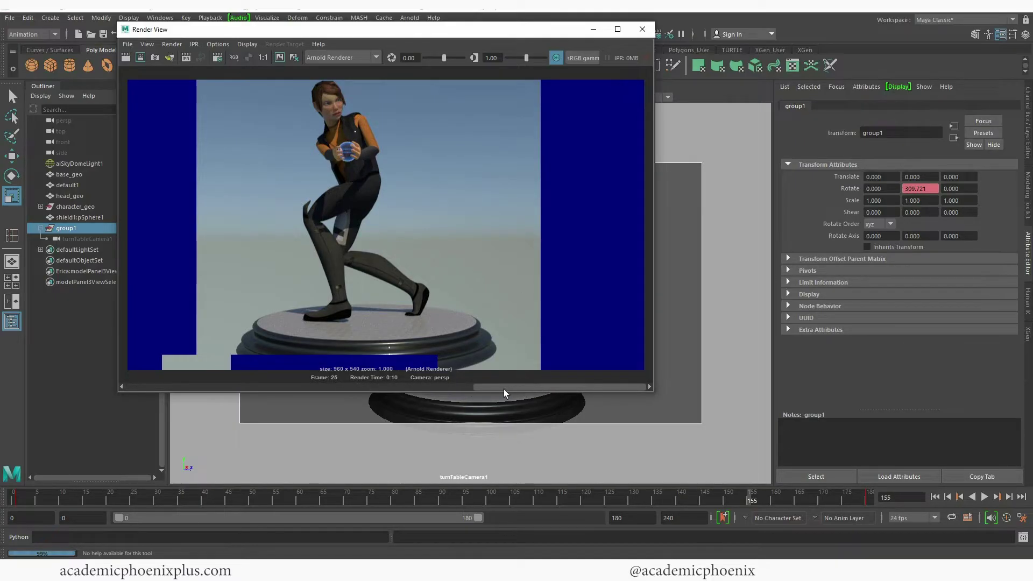
{"action": "left_click", "coordinate": [445, 385]}
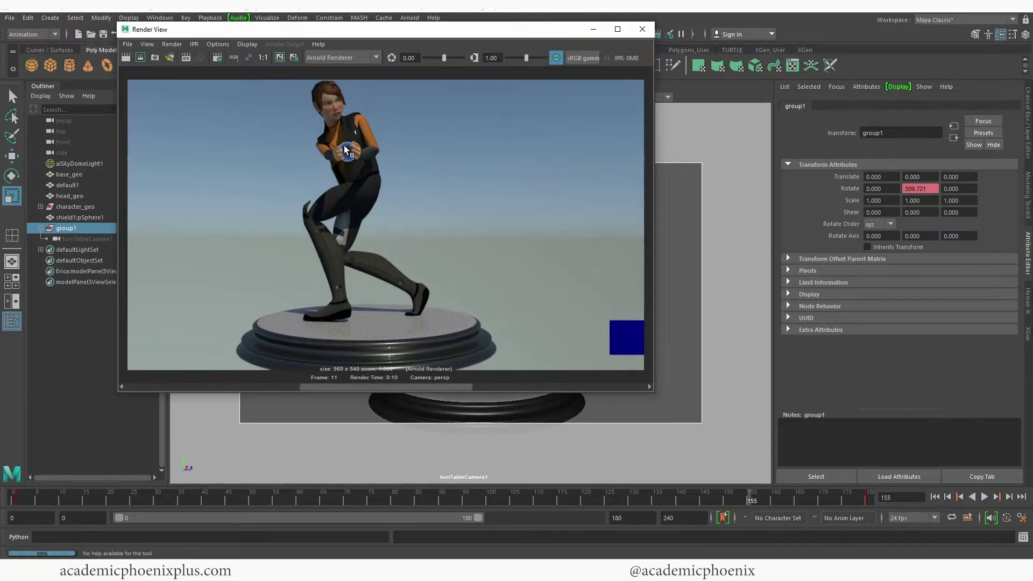
{"action": "left_click", "coordinate": [642, 29]}
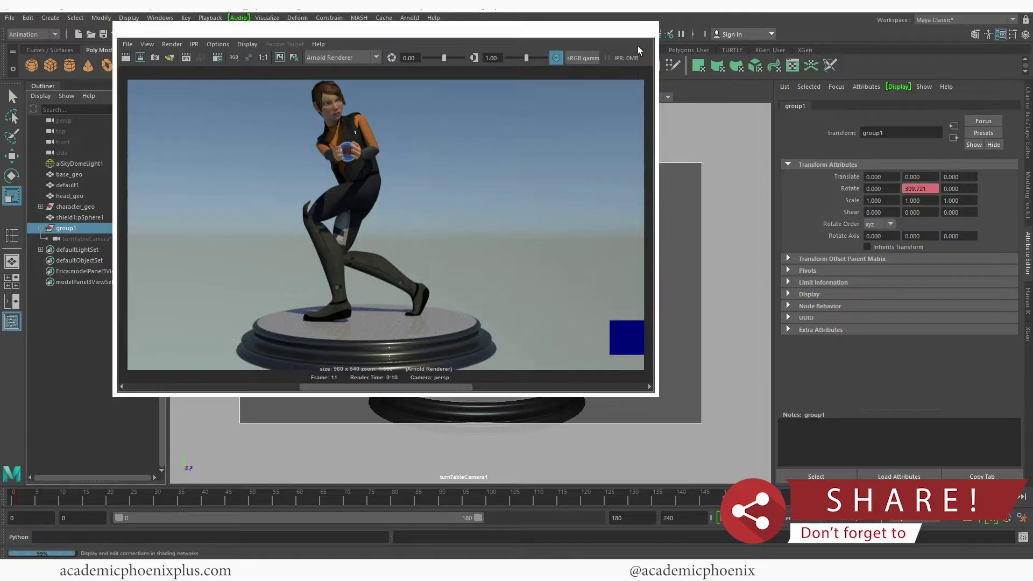
Inspect the attributes of turnTableCamera1 inside group1, clear the selection, and play the turntable animation.
{"action": "left_click", "coordinate": [570, 366]}
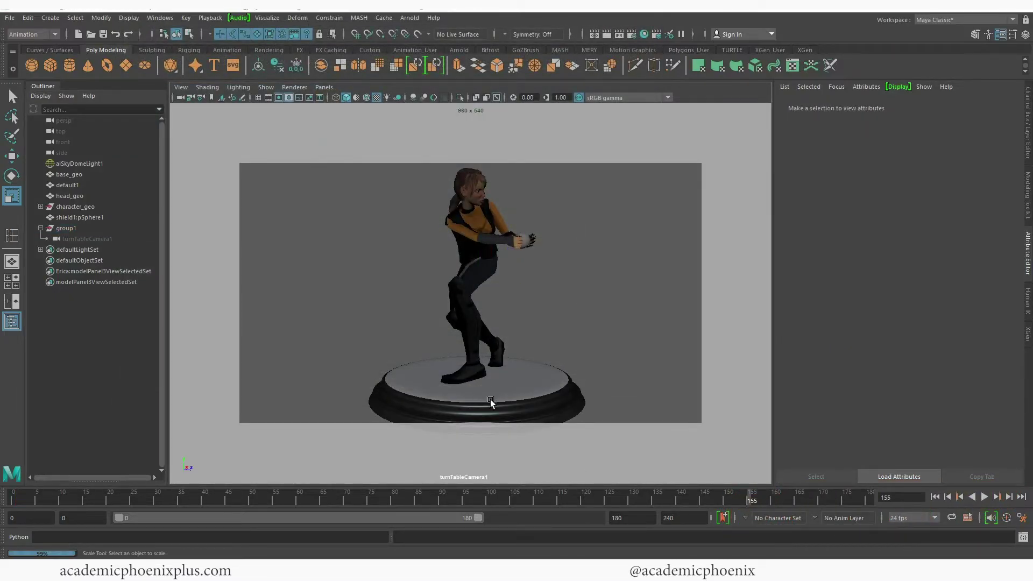
{"action": "left_click", "coordinate": [103, 239]}
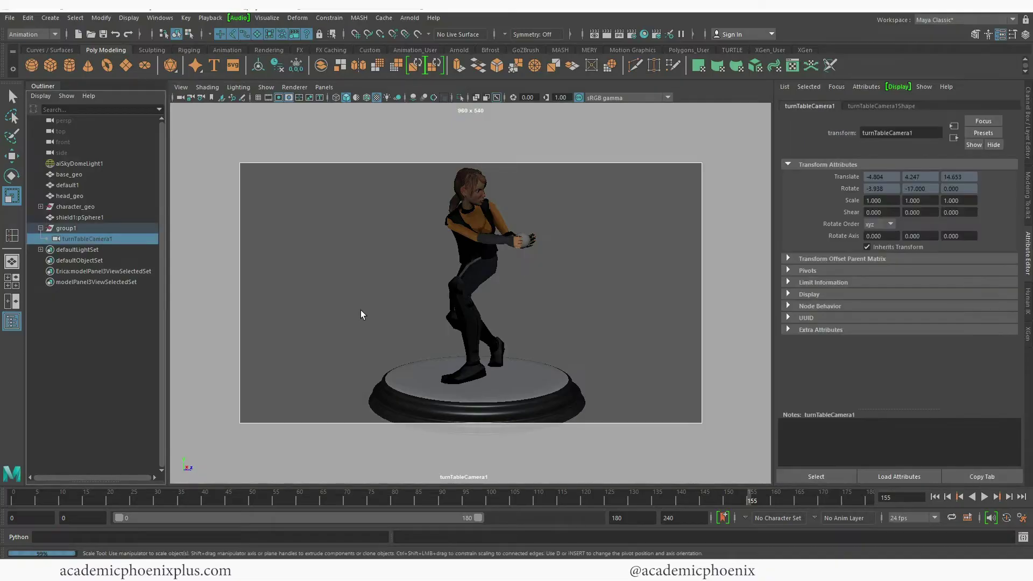
{"action": "left_click", "coordinate": [347, 309]}
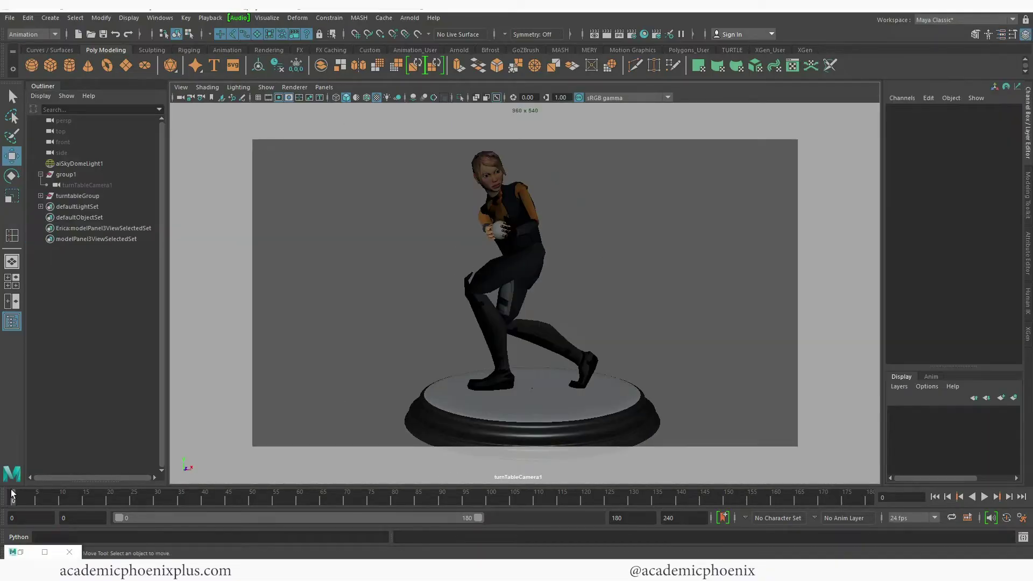
{"action": "key", "text": "alt+v"}
Remove persp from the renderable cameras in the Render Settings, keeping turnTableCamera1 as the renderable camera.
{"action": "left_click", "coordinate": [632, 34]}
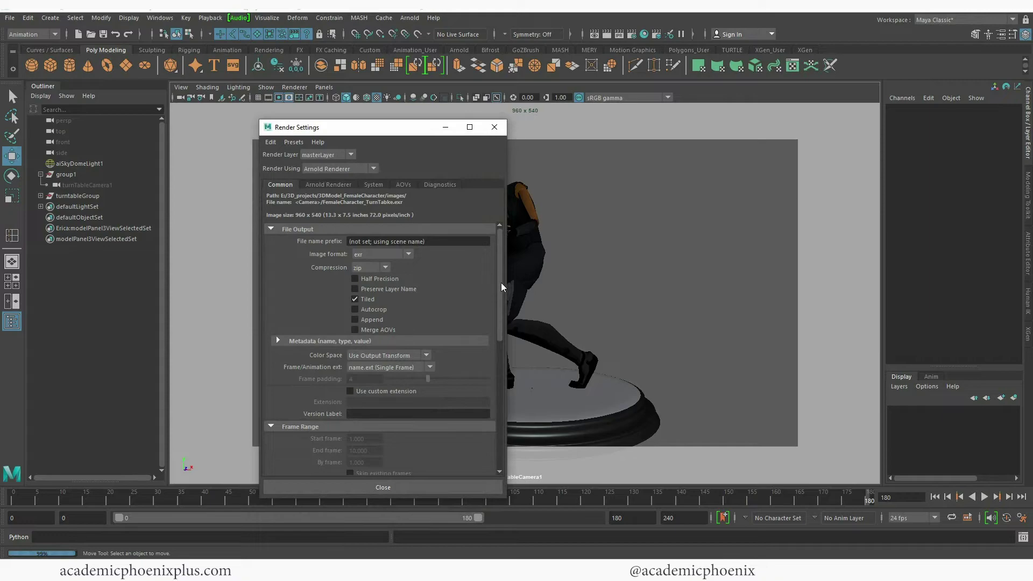
{"action": "left_click_drag", "start_coordinate": [501, 283], "coordinate": [489, 360]}
{"action": "scroll", "coordinate": [489, 360], "scroll_direction": "down", "scroll_amount": 2}
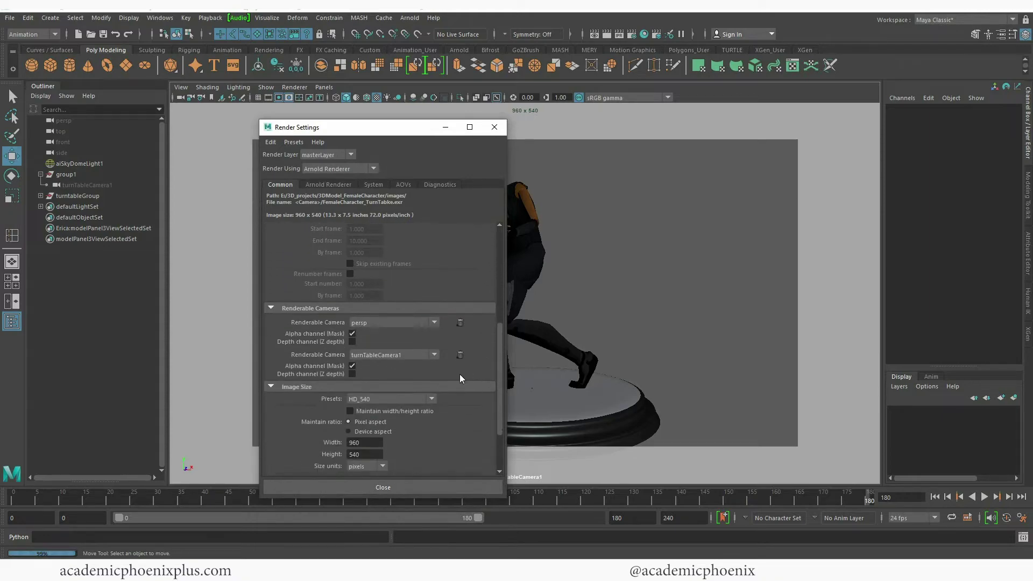
{"action": "left_click", "coordinate": [461, 323]}
{"action": "left_click", "coordinate": [399, 322]}
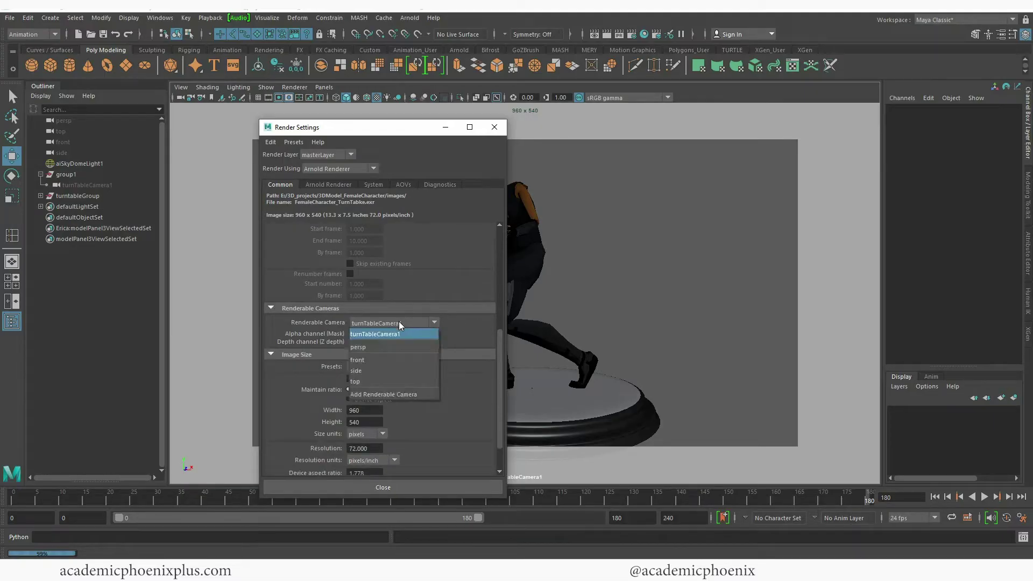
{"action": "left_click", "coordinate": [390, 334]}
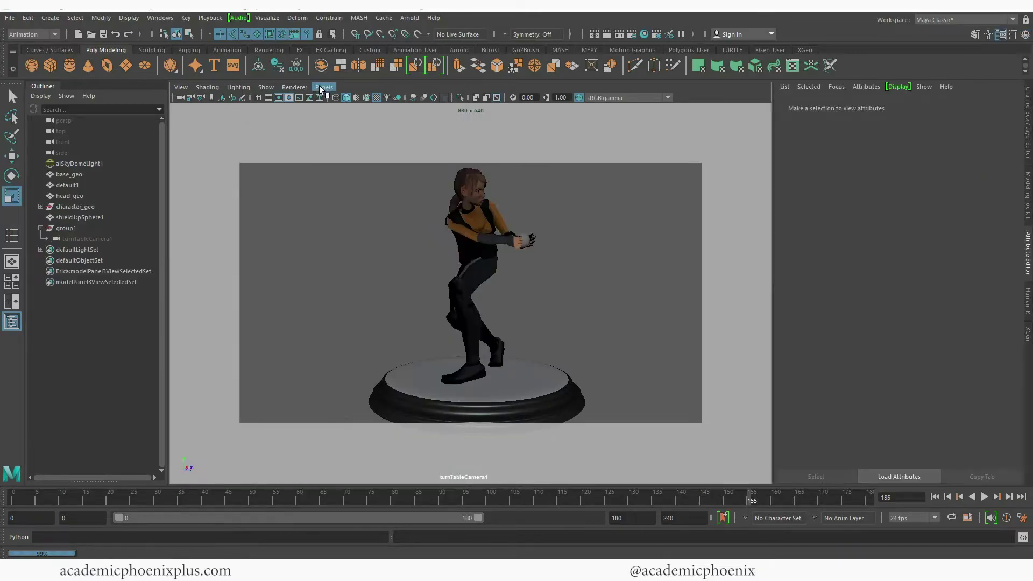
Switch the viewport from the turntable camera to the persp camera.
{"action": "left_click", "coordinate": [318, 86]}
{"action": "mouse_move", "coordinate": [345, 96]}
{"action": "left_click", "coordinate": [467, 101]}
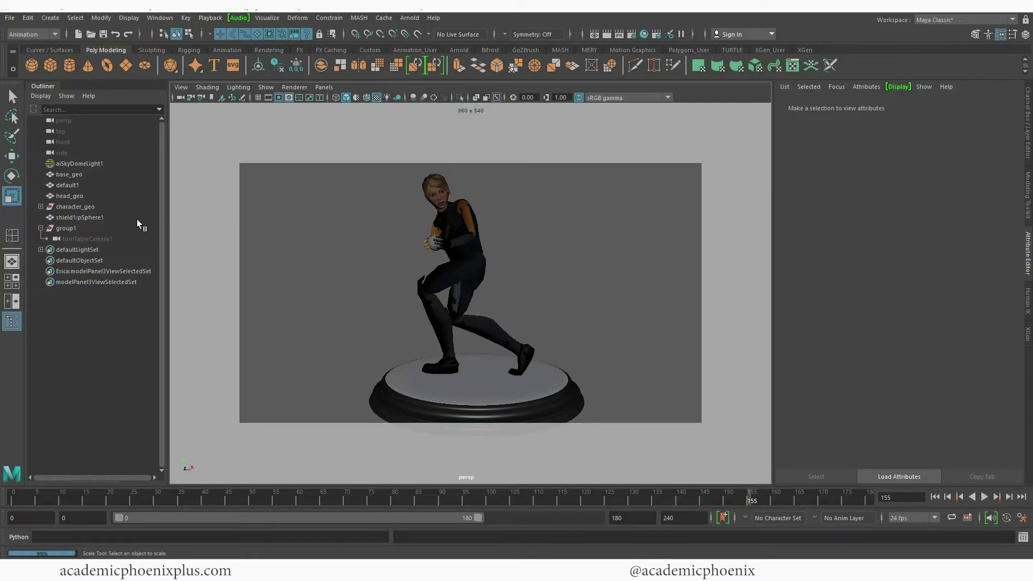
Group base_geo, default1, head_geo, character_geo and shield1:pSphere1 together, undoing any accidental move during selection.
{"action": "left_click", "coordinate": [95, 206]}
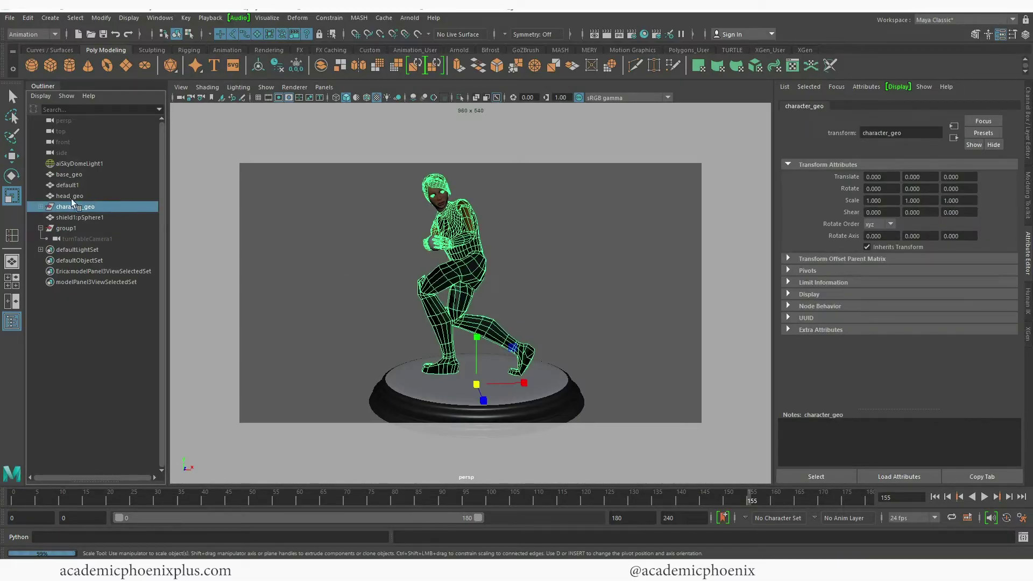
{"action": "left_click", "coordinate": [77, 196]}
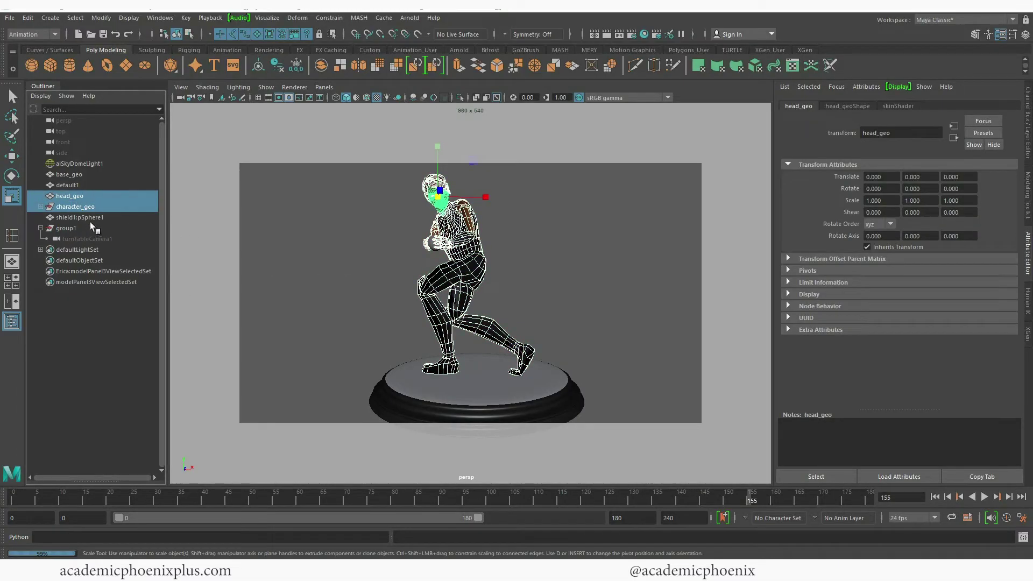
{"action": "left_click", "coordinate": [421, 392], "text": "shift"}
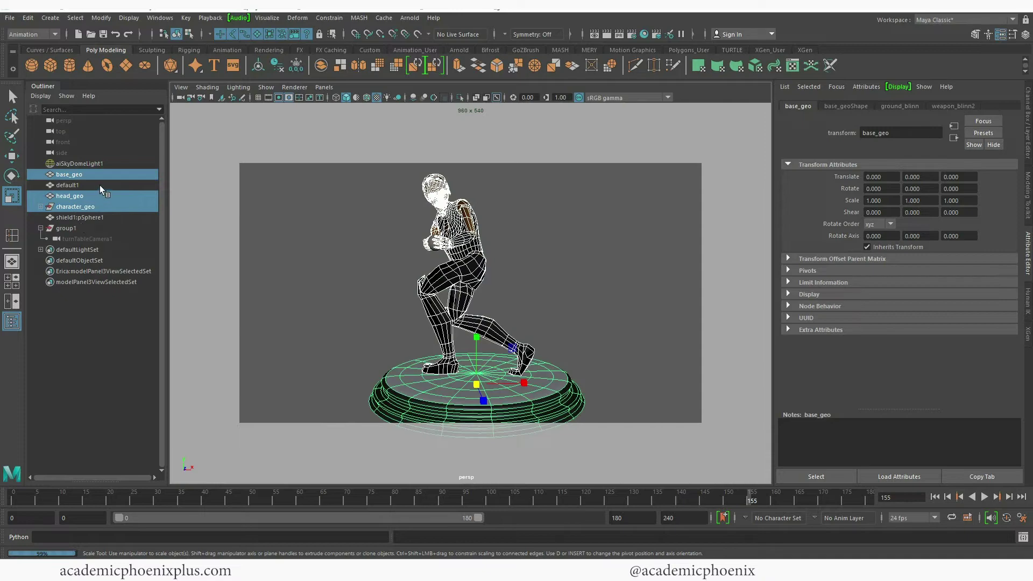
{"action": "key", "text": "w"}
{"action": "key", "text": "ctrl+z"}
{"action": "left_click", "coordinate": [92, 217], "text": "shift"}
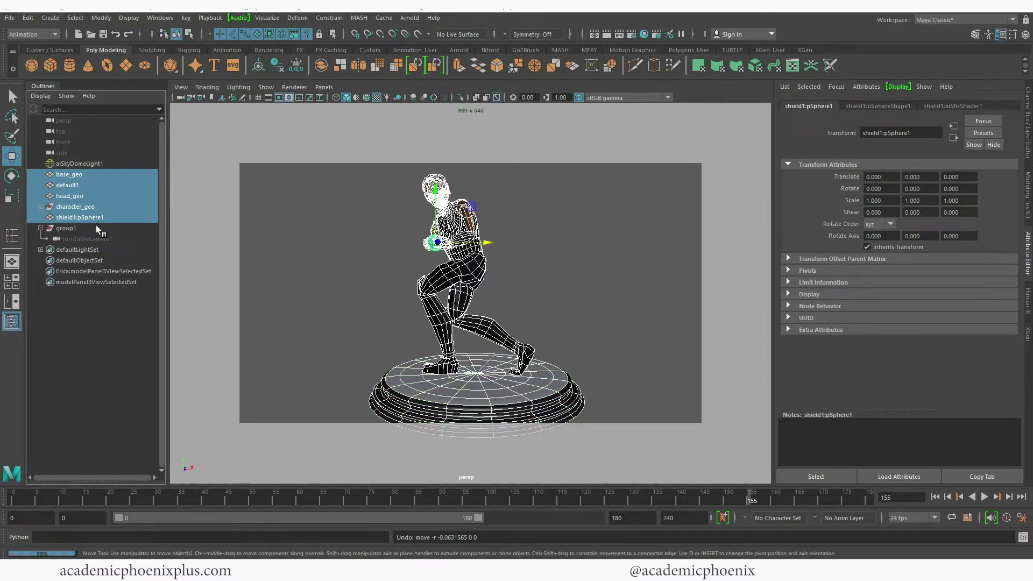
{"action": "key", "text": "ctrl+g"}
Rename the new geometry group as turntableGroup.
{"action": "double_click", "coordinate": [70, 196]}
{"action": "type", "text": "t"}
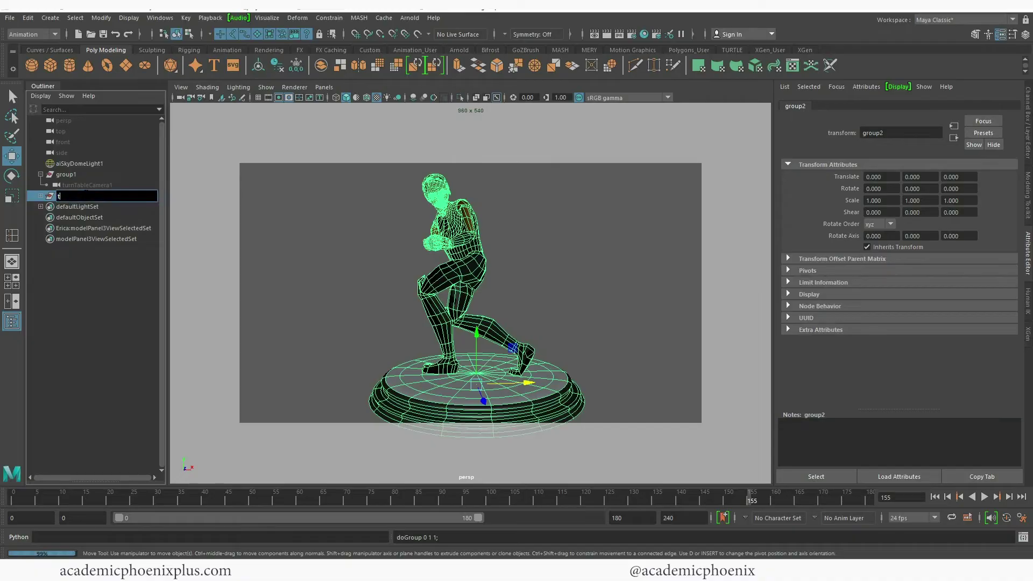
{"action": "type", "text": "urntableGroup"}
{"action": "key", "text": "Return"}
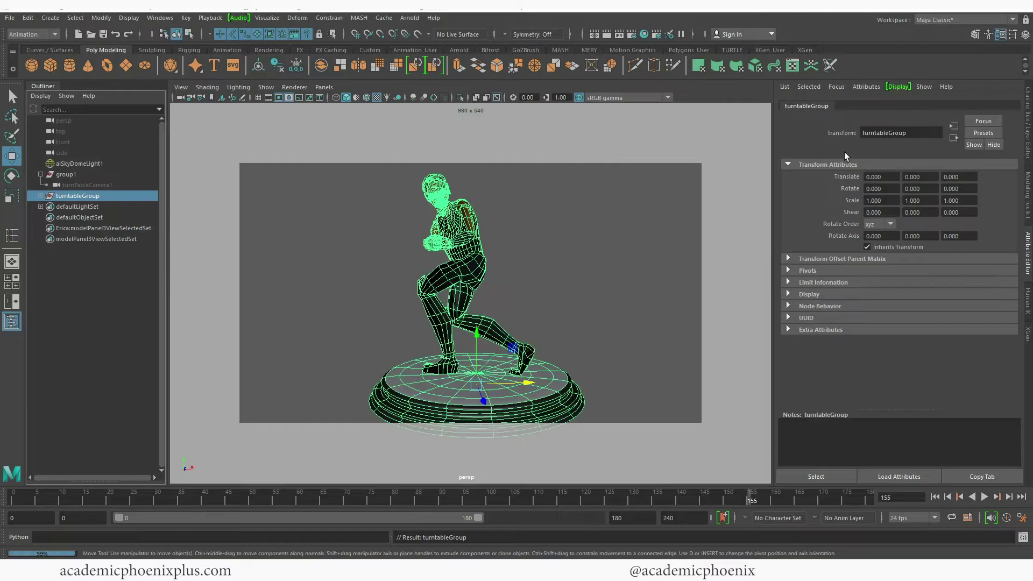
Key the rotation channels of turntableGroup at frame 0.
{"action": "left_click", "coordinate": [1028, 127]}
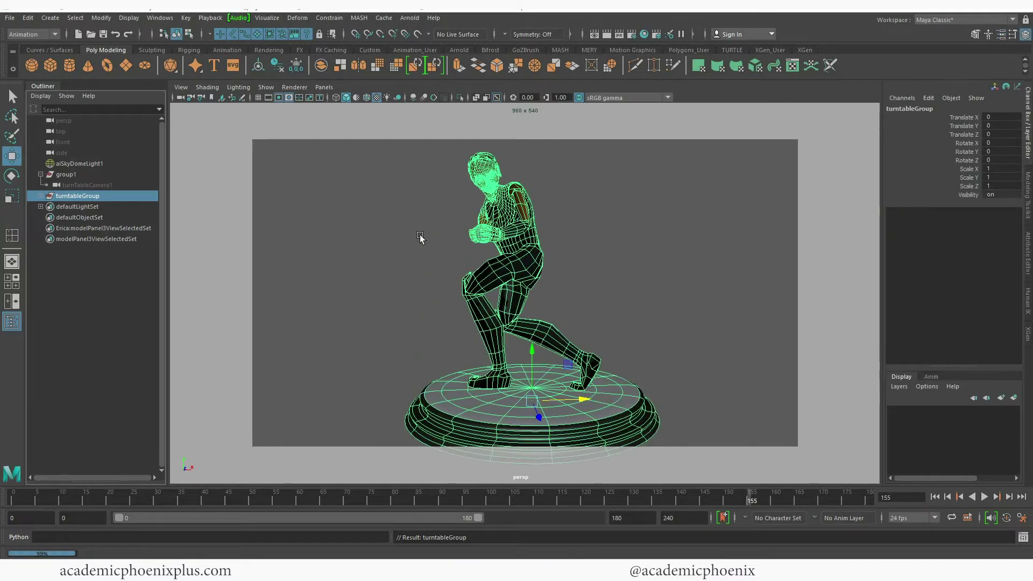
{"action": "key", "text": "alt+v"}
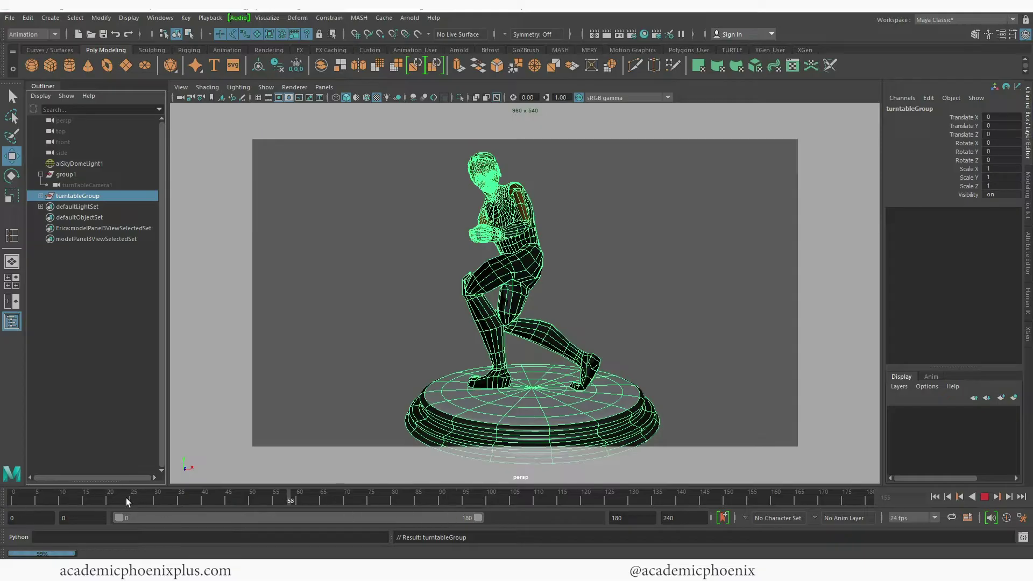
{"action": "key", "text": "alt+v"}
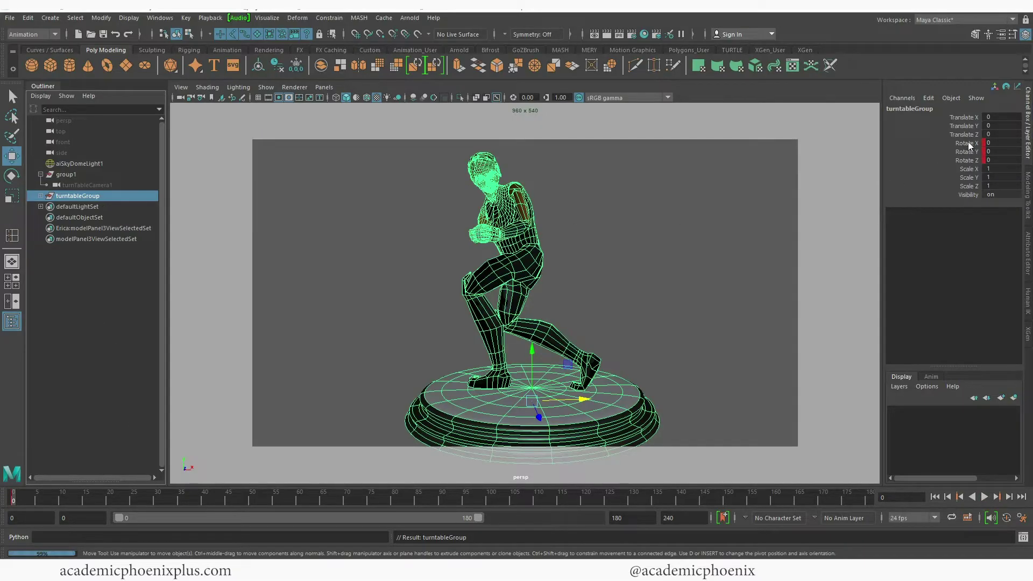
{"action": "left_click_drag", "start_coordinate": [971, 144], "coordinate": [971, 161]}
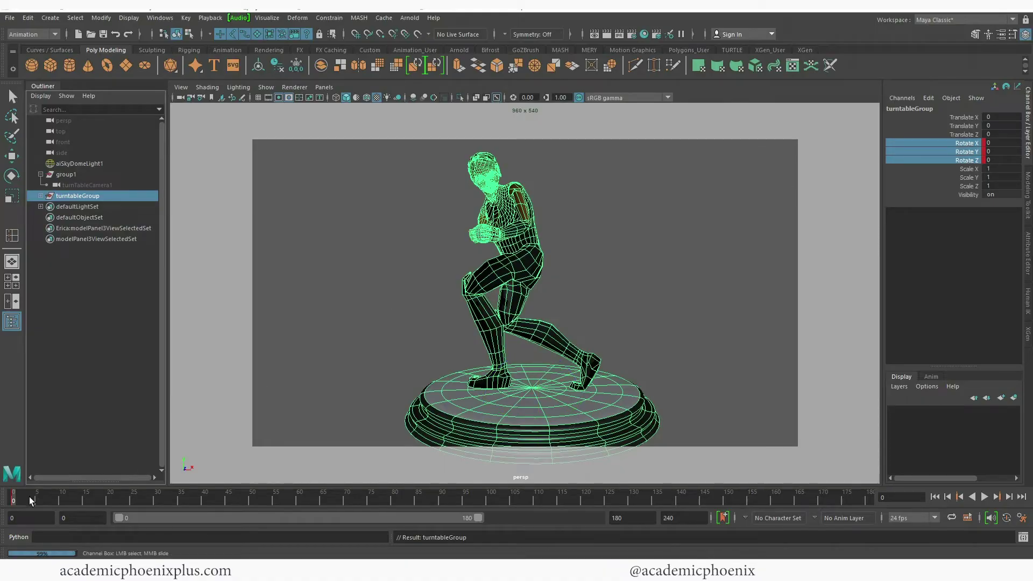
Set turntableGroup's Rotate Y to -360 at frame 180 and key its rotation there.
{"action": "key", "text": "alt+v"}
{"action": "left_click", "coordinate": [966, 152]}
{"action": "middle_click_drag", "start_coordinate": [615, 230], "coordinate": [882, 290]}
{"action": "left_click", "coordinate": [1006, 151]}
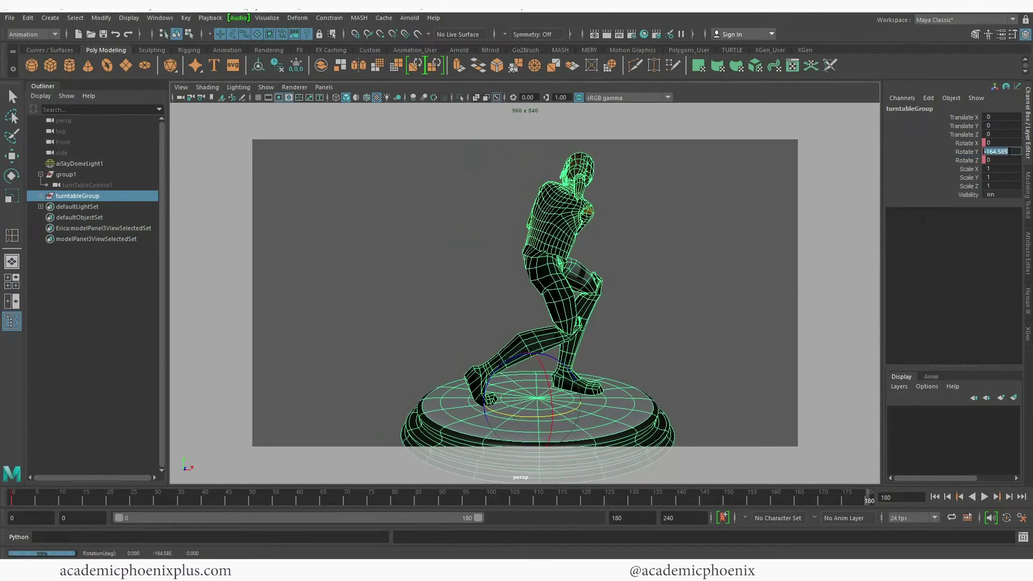
{"action": "type", "text": "-360"}
{"action": "key", "text": "Return"}
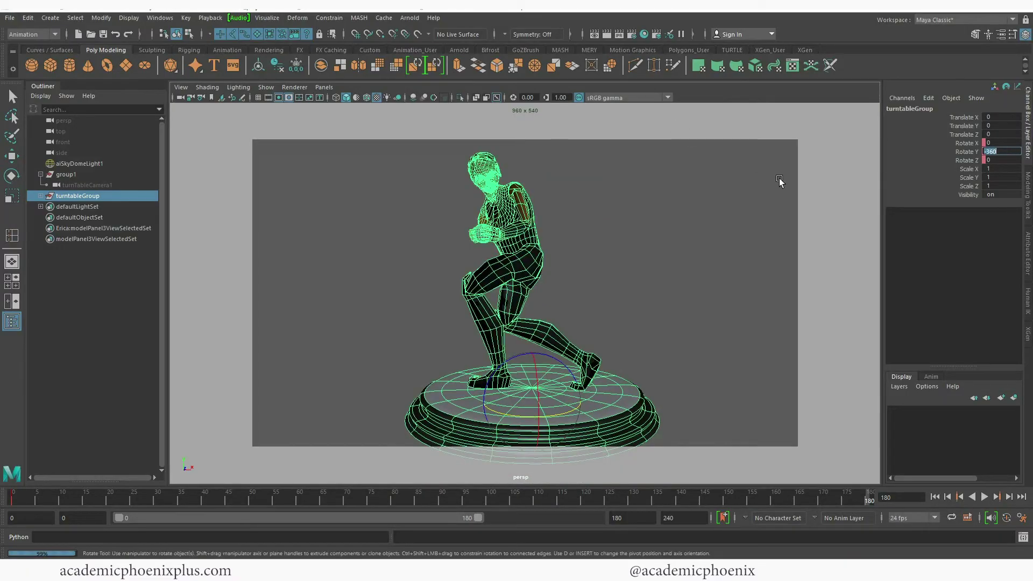
{"action": "left_click", "coordinate": [966, 153]}
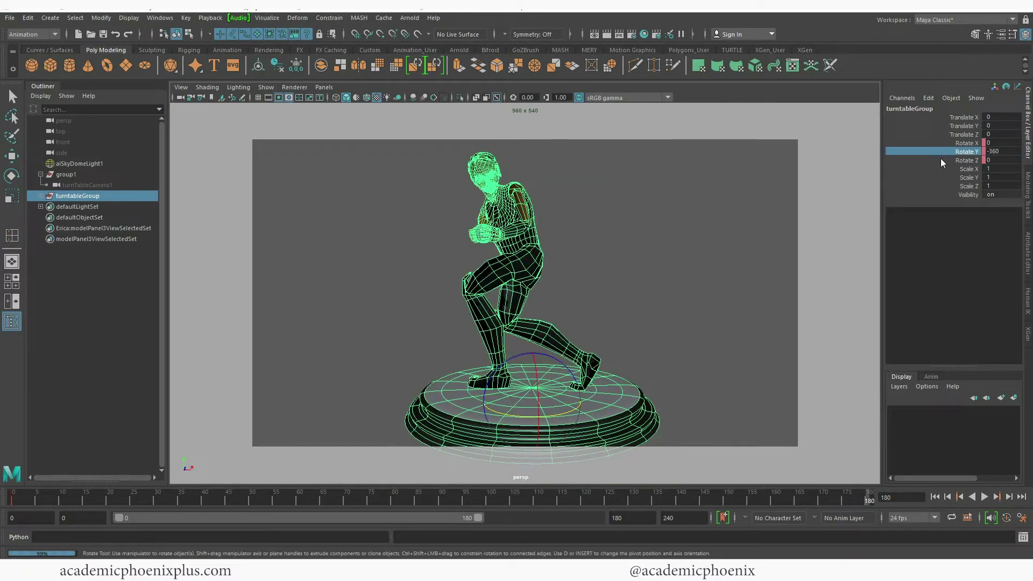
{"action": "key", "text": "shift+e"}
Play the turntableGroup rotation from frame 0 to check its direction and speed.
{"action": "left_click_drag", "start_coordinate": [28, 495], "coordinate": [12, 496]}
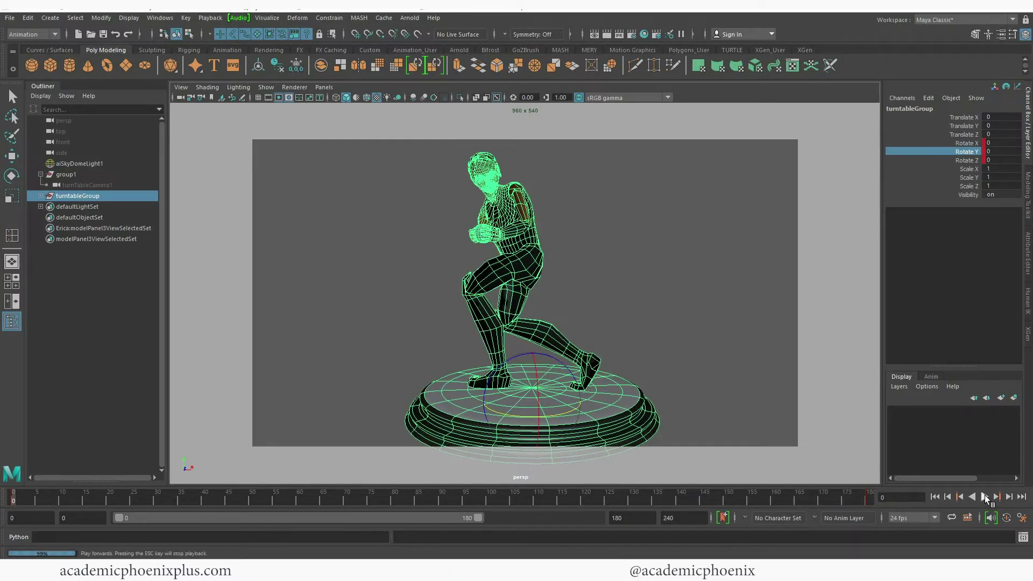
{"action": "left_click", "coordinate": [986, 498]}
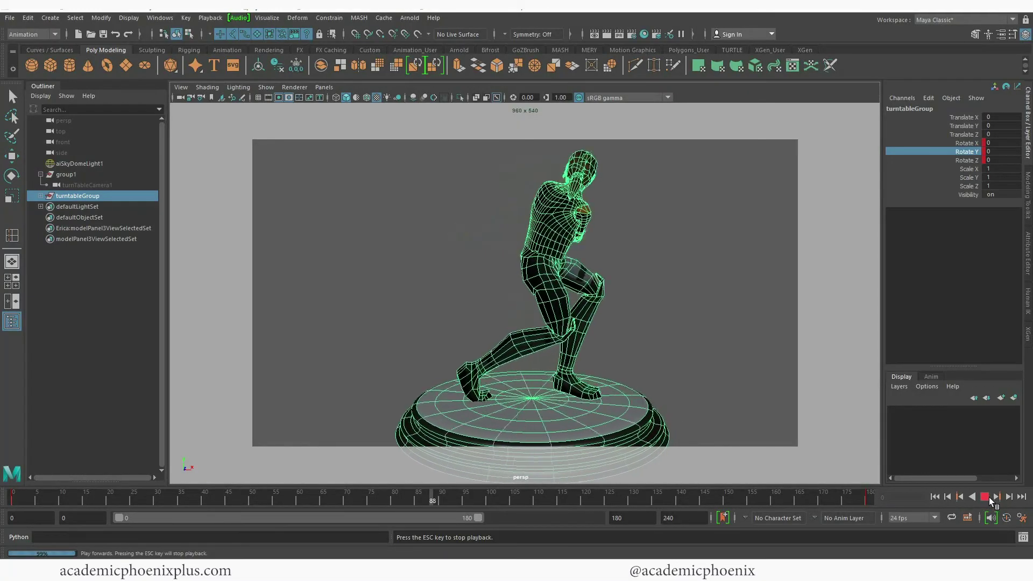
{"action": "left_click", "coordinate": [986, 497]}
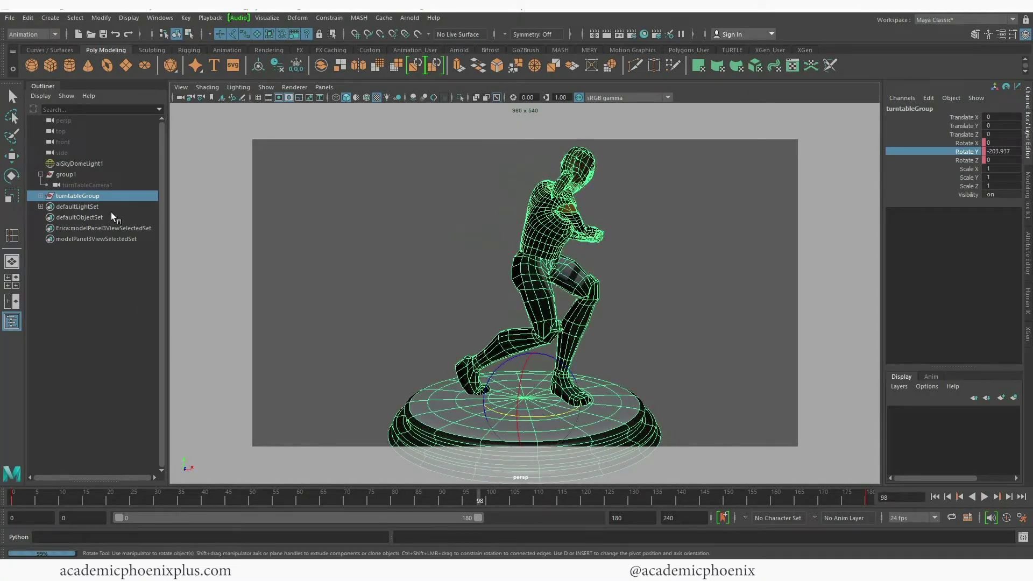
Give all of turntableGroup's rotation keys linear tangents in the Graph Editor and close it.
{"action": "left_click", "coordinate": [168, 19]}
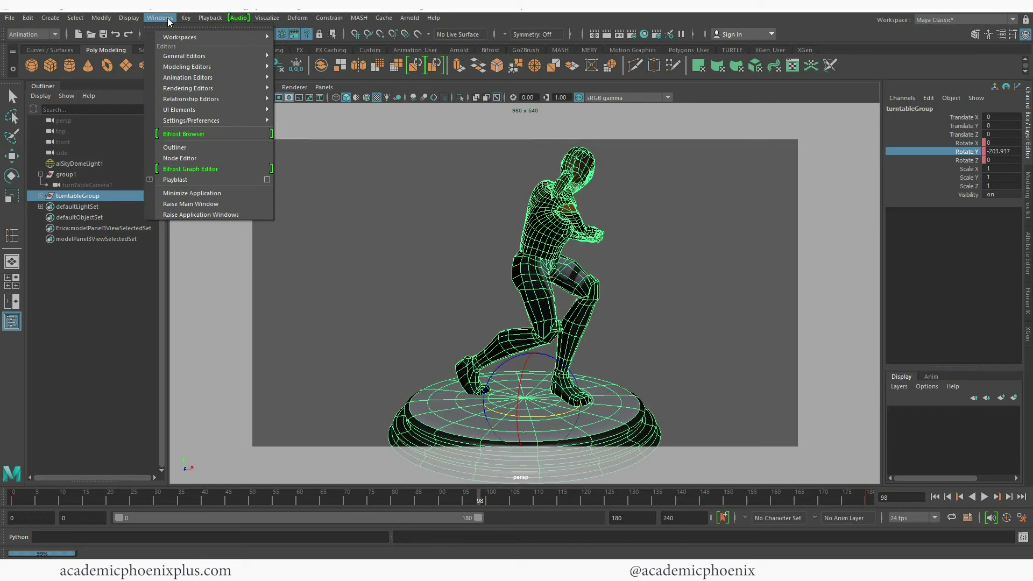
{"action": "mouse_move", "coordinate": [222, 57]}
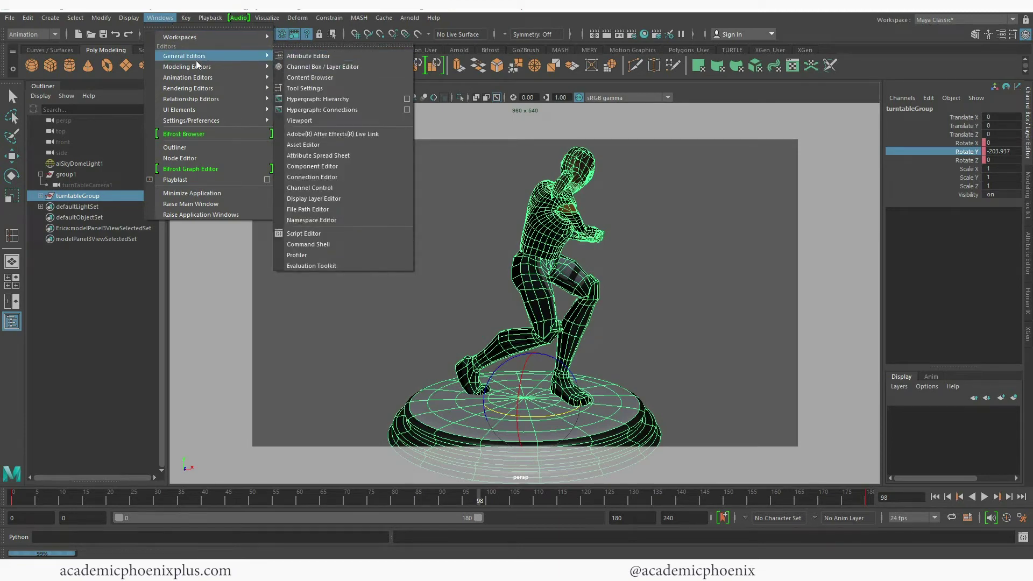
{"action": "mouse_move", "coordinate": [199, 76]}
{"action": "left_click", "coordinate": [306, 77]}
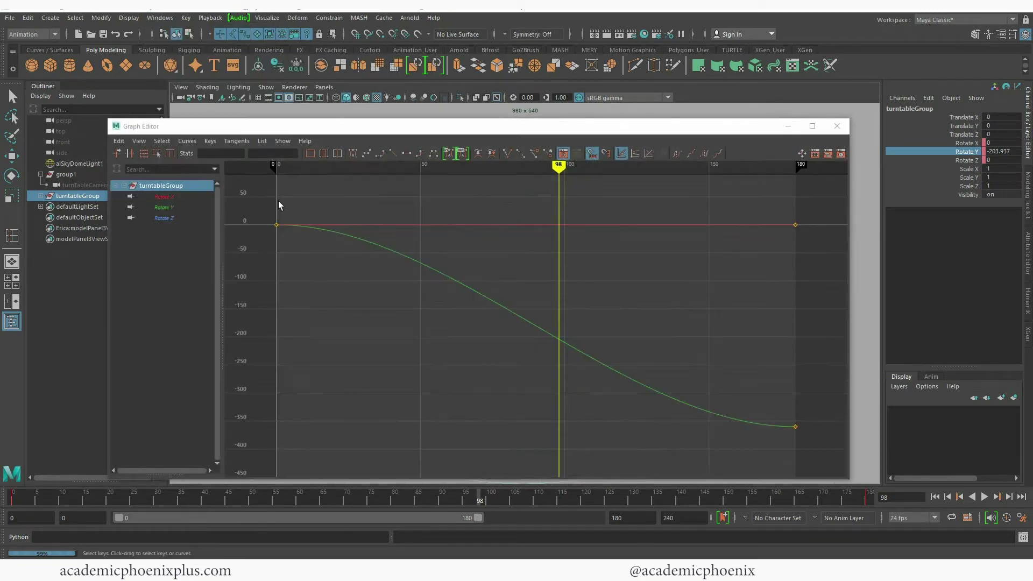
{"action": "left_click_drag", "start_coordinate": [270, 211], "coordinate": [798, 458]}
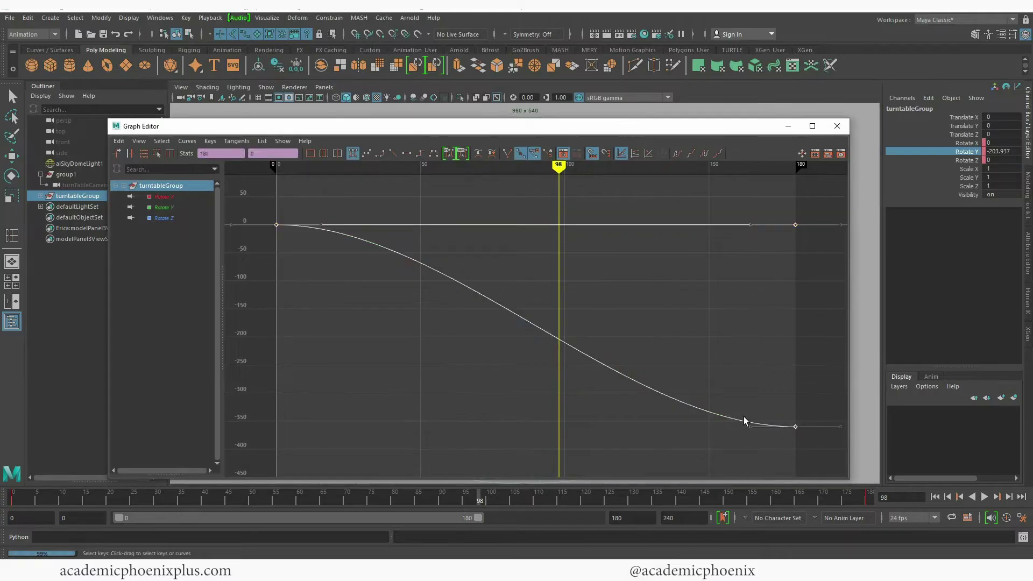
{"action": "left_click", "coordinate": [393, 154]}
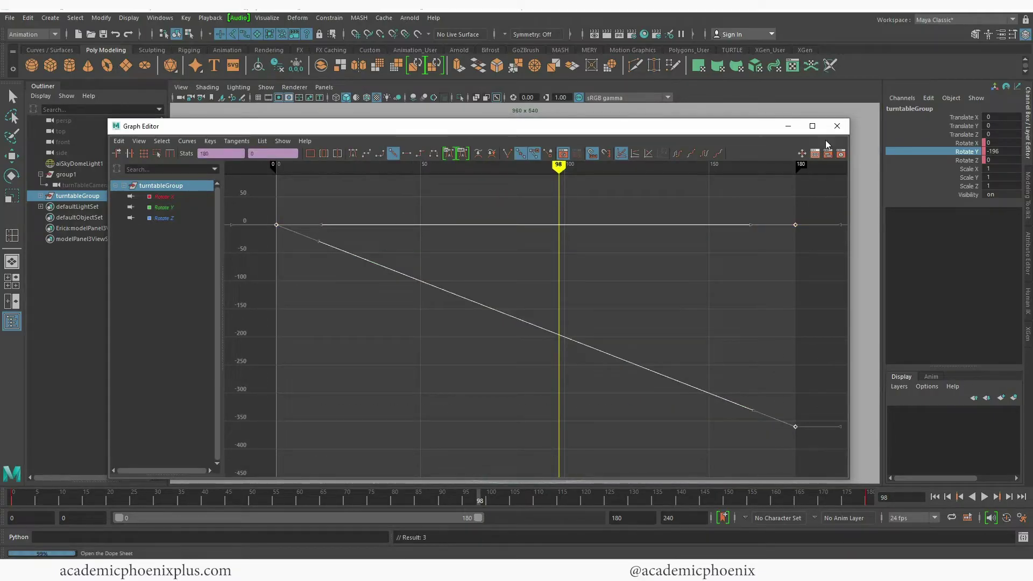
{"action": "left_click", "coordinate": [833, 128]}
Replay the linear rotation from frame 0 with turntableGroup deselected to view the shaded character.
{"action": "left_click", "coordinate": [20, 495]}
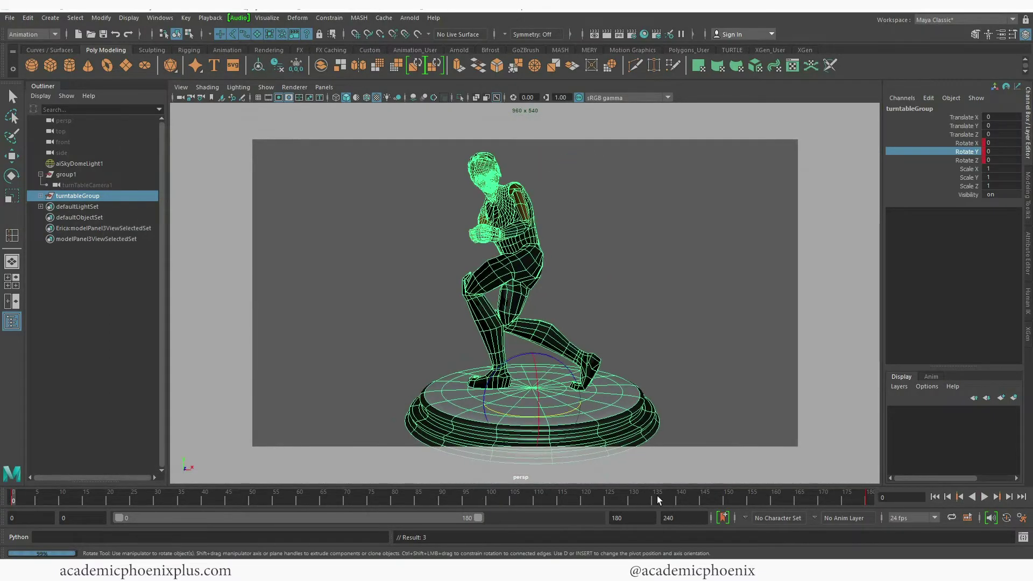
{"action": "left_click", "coordinate": [984, 497]}
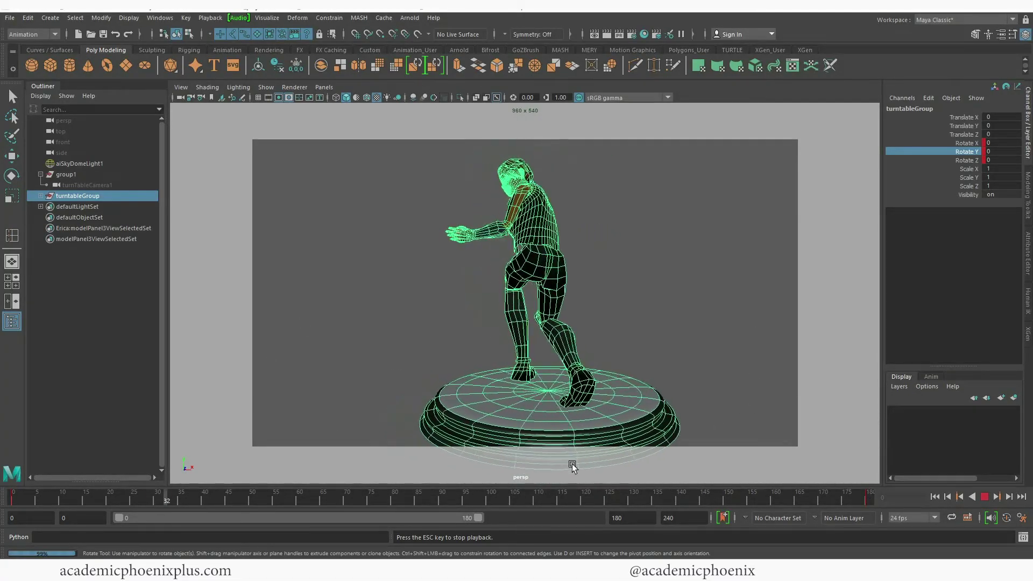
{"action": "left_click", "coordinate": [471, 451]}
{"action": "key", "text": "Escape"}
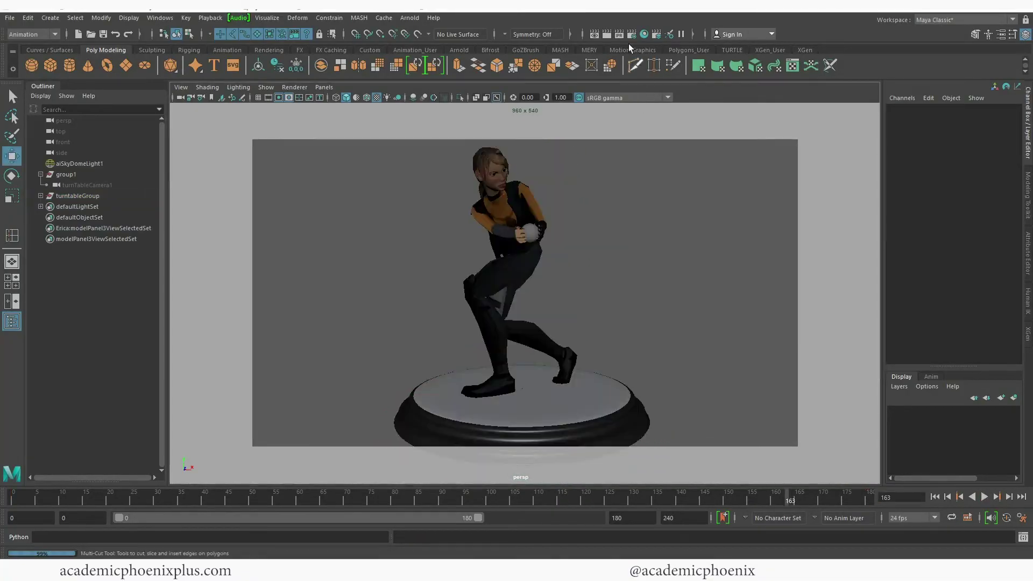
{"action": "key", "text": "w"}
Remove turnTableCamera1 from the renderable cameras in the Render Settings, keeping persp as the renderable camera.
{"action": "left_click", "coordinate": [631, 36]}
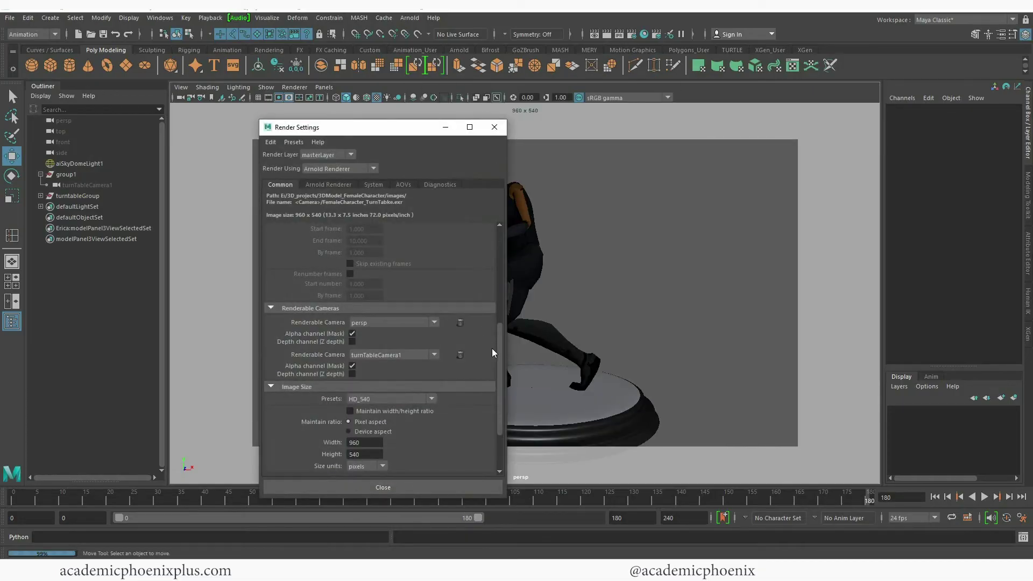
{"action": "left_click", "coordinate": [460, 354]}
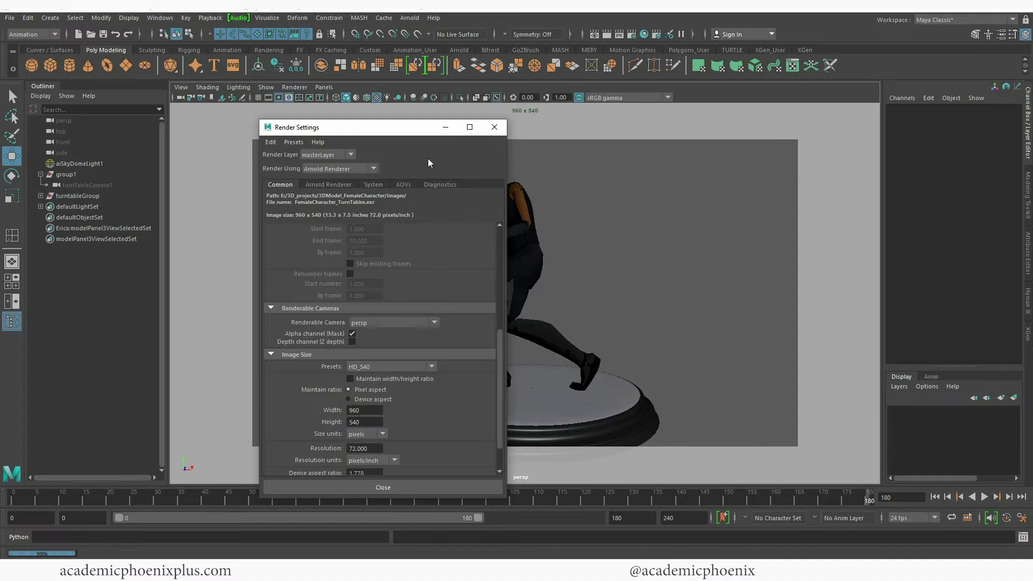
{"action": "left_click_drag", "start_coordinate": [366, 127], "coordinate": [244, 124]}
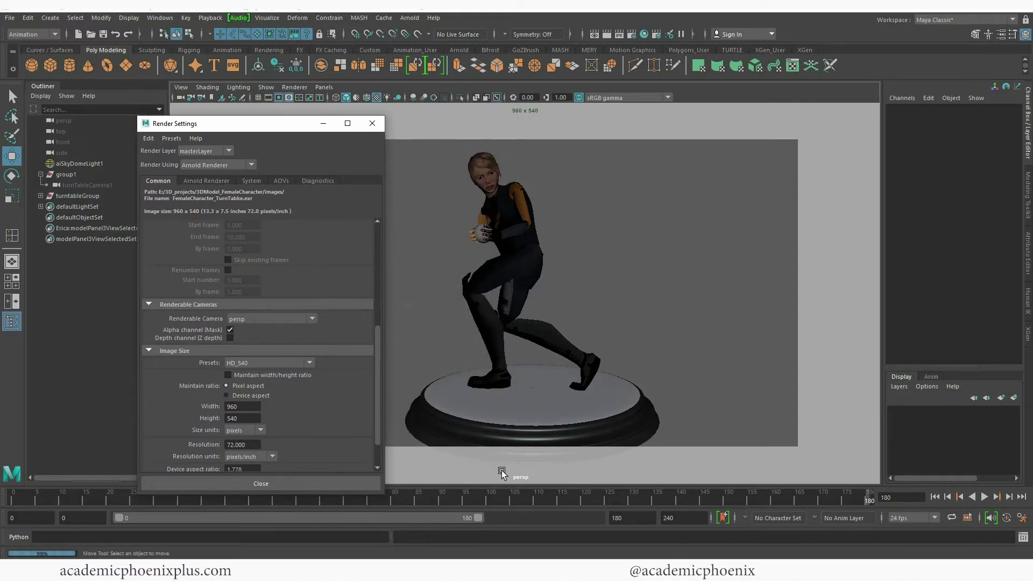
{"action": "left_click", "coordinate": [245, 320]}
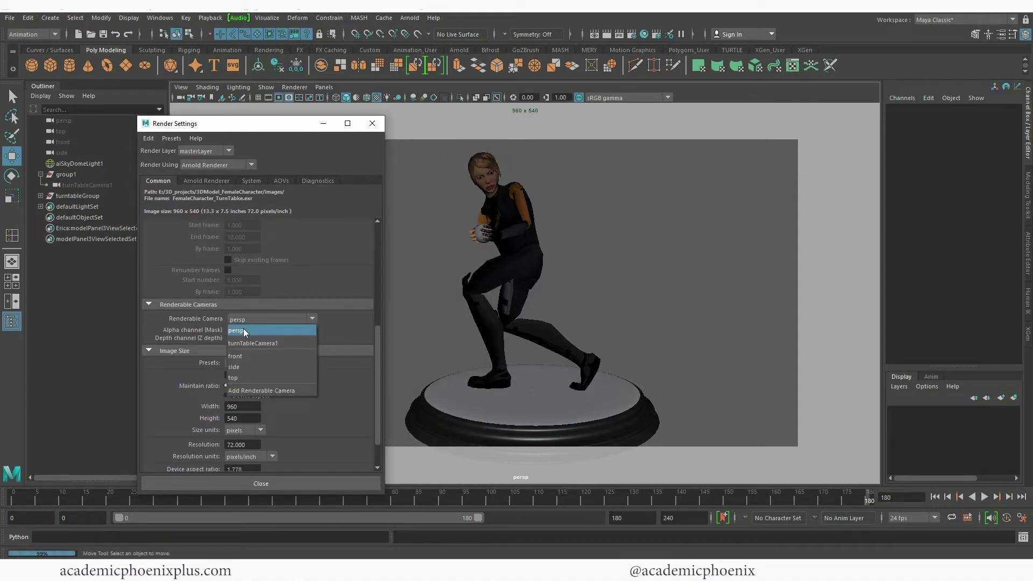
{"action": "left_click", "coordinate": [243, 329]}
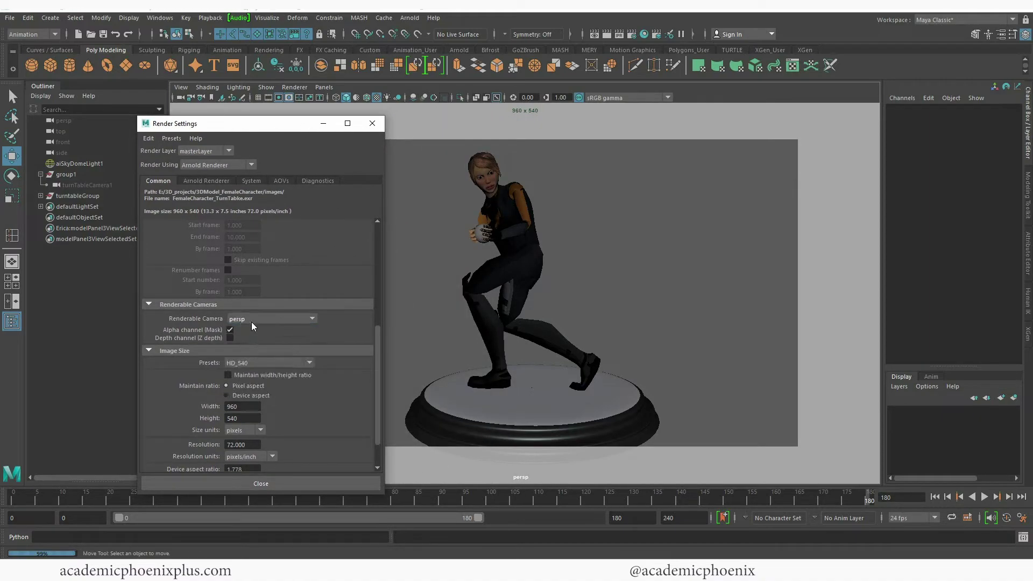
{"action": "left_click", "coordinate": [371, 124]}
Play the group-based turntable through the persp camera and return to frame 0.
{"action": "key", "text": "alt+v"}
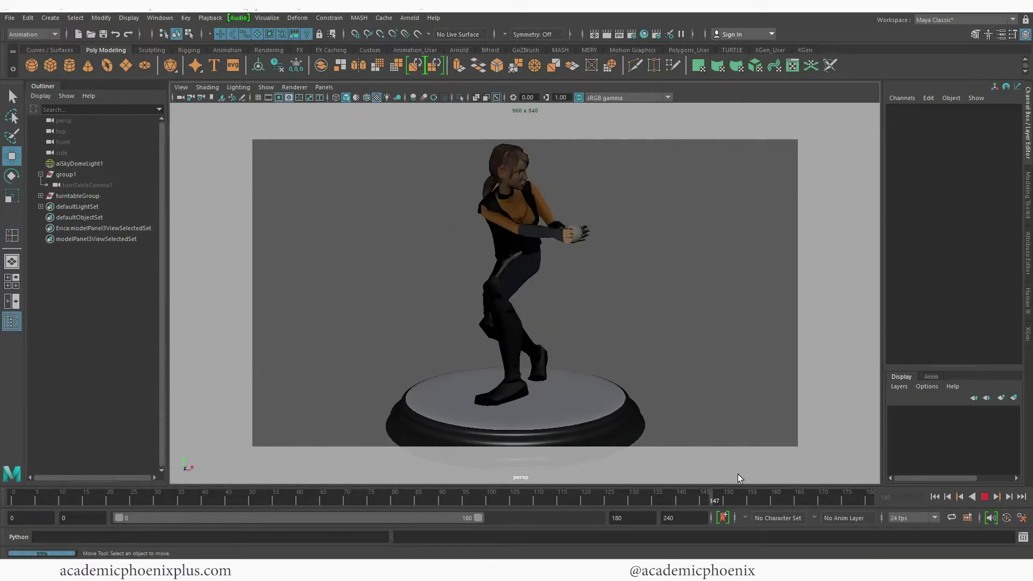
{"action": "key", "text": "alt+v"}
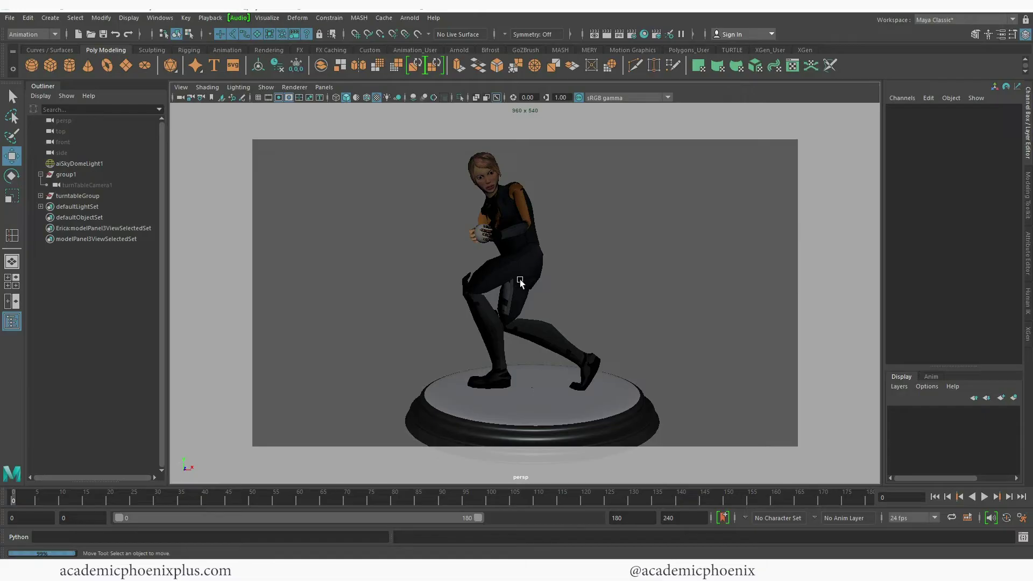
{"action": "key", "text": "alt+v"}
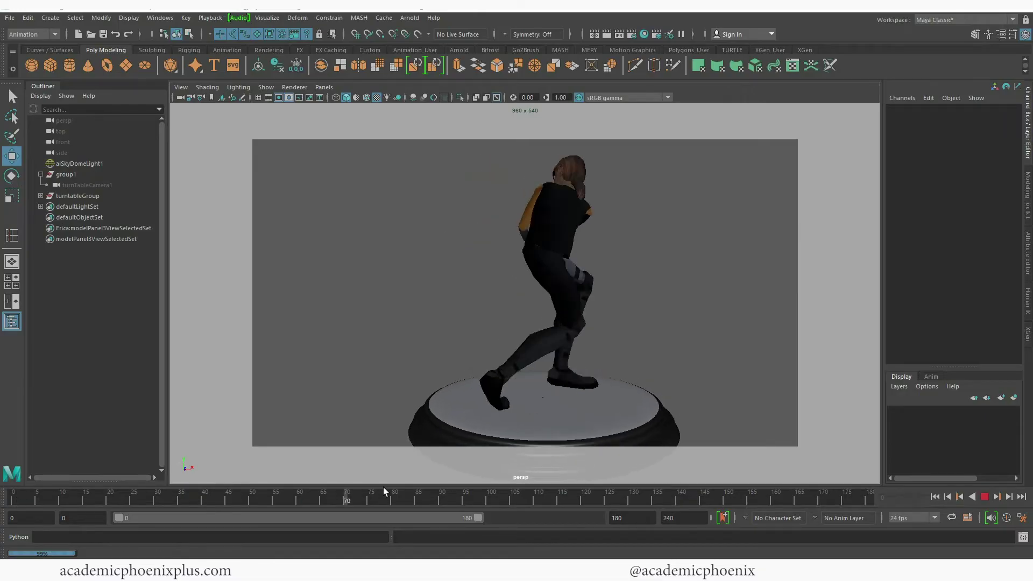
{"action": "key", "text": "alt+v"}
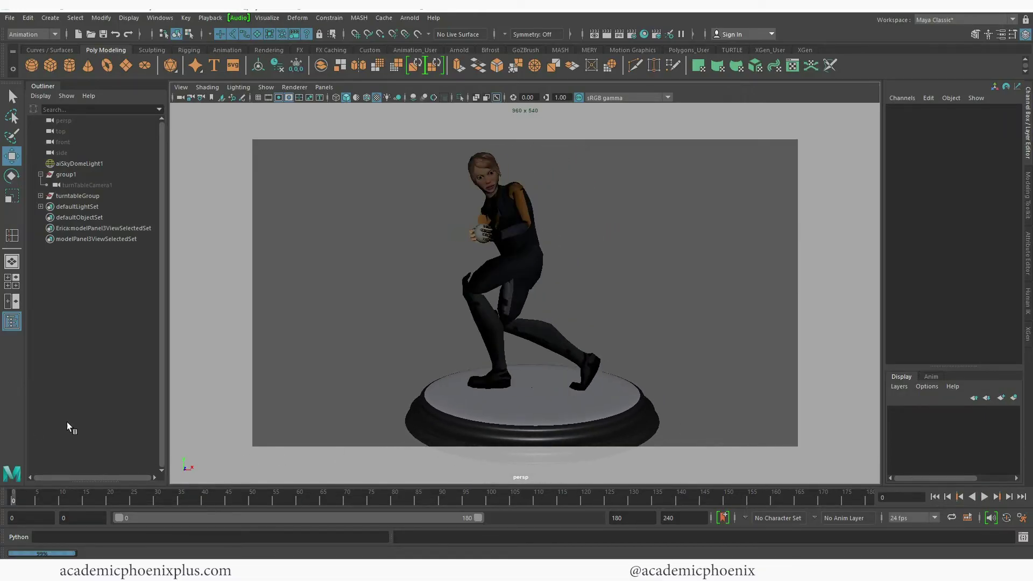
Scrub the turntable to frame 118 and inspect the character and base at different framings in the persp view.
{"action": "scroll", "coordinate": [614, 383], "scroll_direction": "up", "scroll_amount": 6}
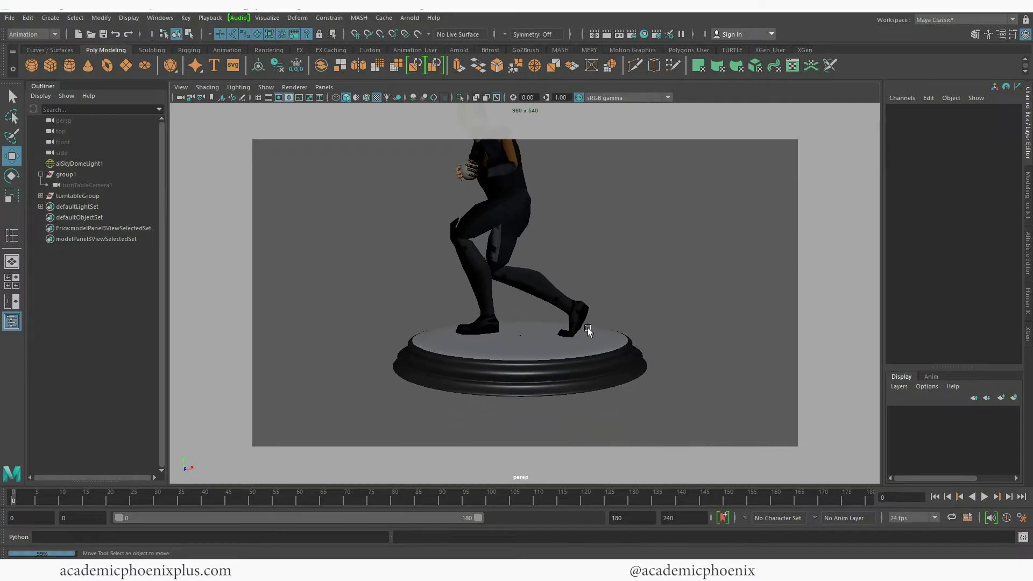
{"action": "left_click_drag", "start_coordinate": [21, 501], "coordinate": [573, 498]}
{"action": "scroll", "coordinate": [694, 357], "scroll_direction": "up", "scroll_amount": 4}
{"action": "scroll", "coordinate": [666, 466], "scroll_direction": "down", "scroll_amount": 8}
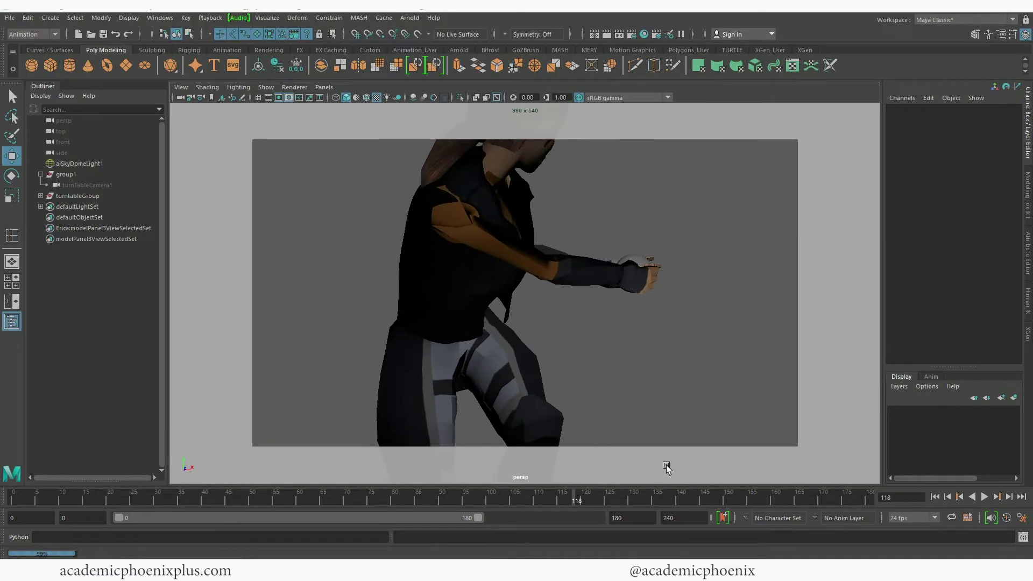
{"action": "middle_click_drag", "start_coordinate": [548, 294], "coordinate": [560, 312], "text": "alt"}
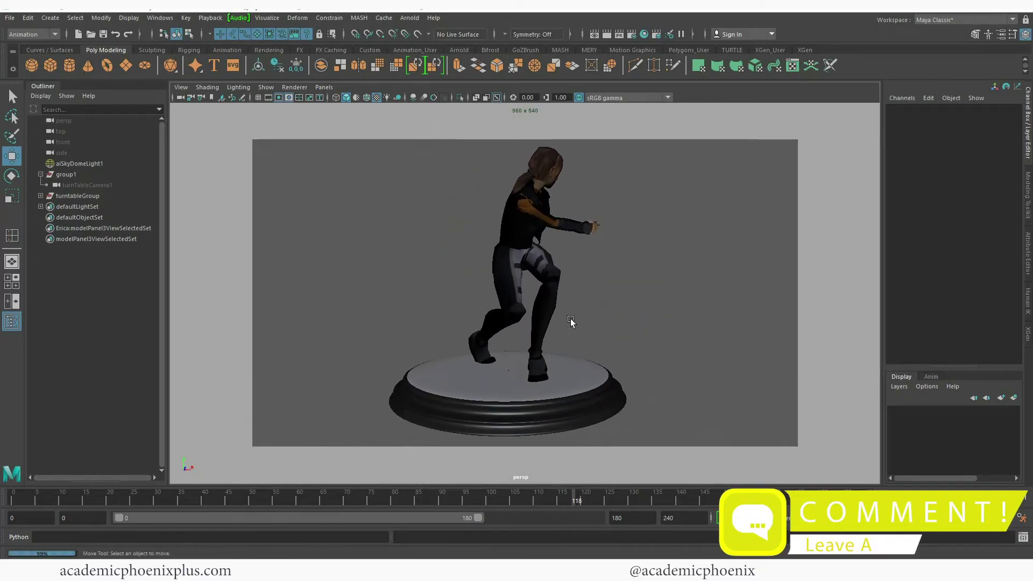
Create a new standard camera and view it beside the character's base.
{"action": "left_click", "coordinate": [45, 19]}
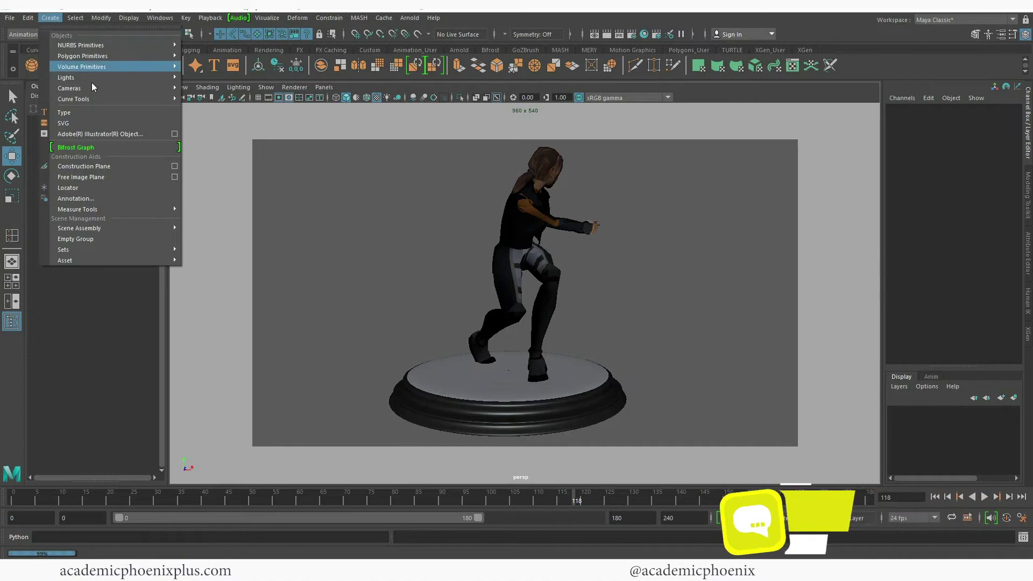
{"action": "mouse_move", "coordinate": [111, 87]}
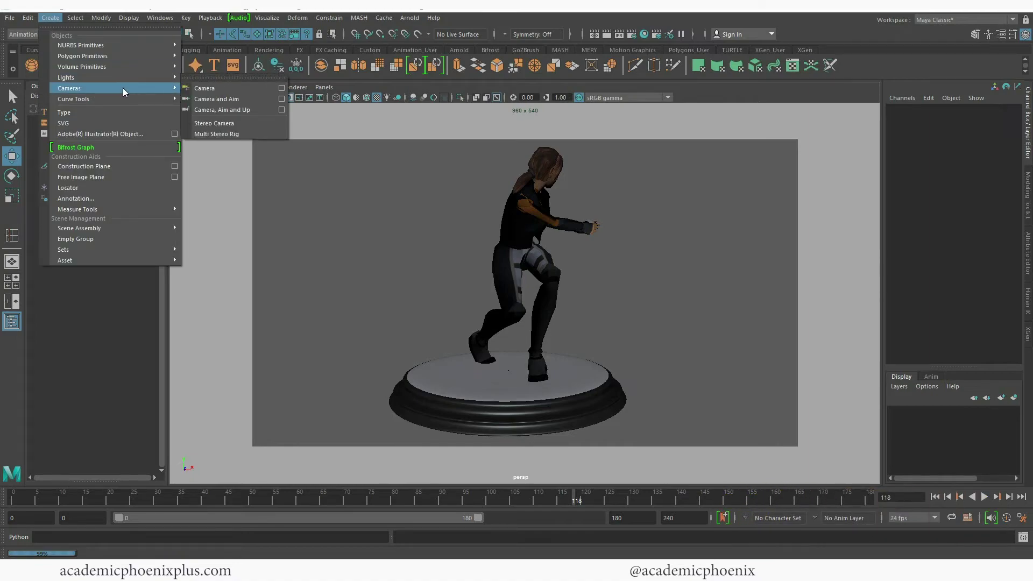
{"action": "left_click", "coordinate": [207, 88]}
{"action": "left_click_drag", "start_coordinate": [514, 327], "coordinate": [727, 408], "text": "alt"}
Split the workspace into two side-by-side views, showing camera1's view next to the persp view.
{"action": "left_click", "coordinate": [324, 87]}
{"action": "left_click", "coordinate": [68, 275]}
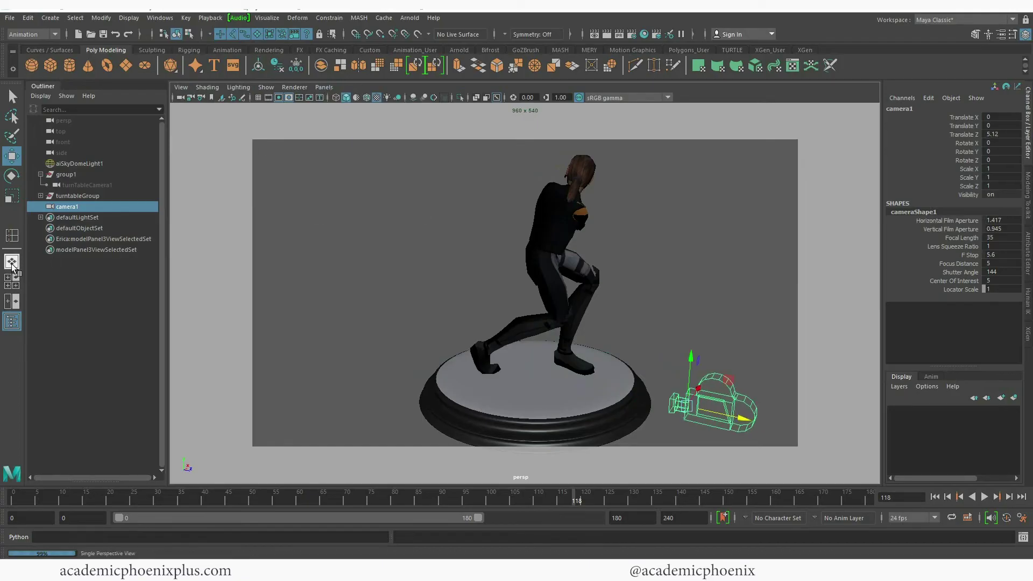
{"action": "left_click", "coordinate": [11, 282]}
{"action": "left_click", "coordinate": [11, 301]}
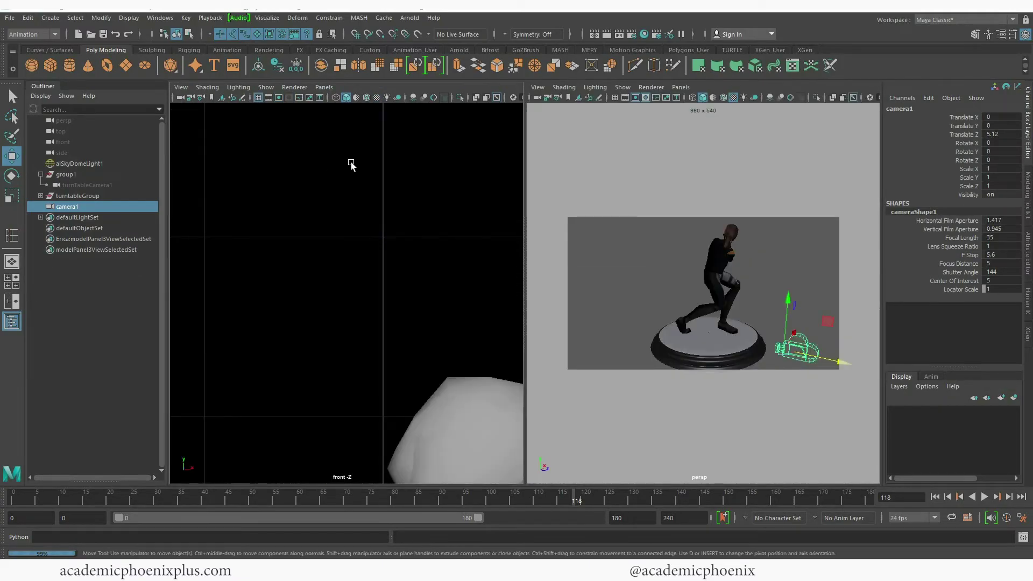
{"action": "left_click", "coordinate": [324, 87]}
{"action": "mouse_move", "coordinate": [343, 100]}
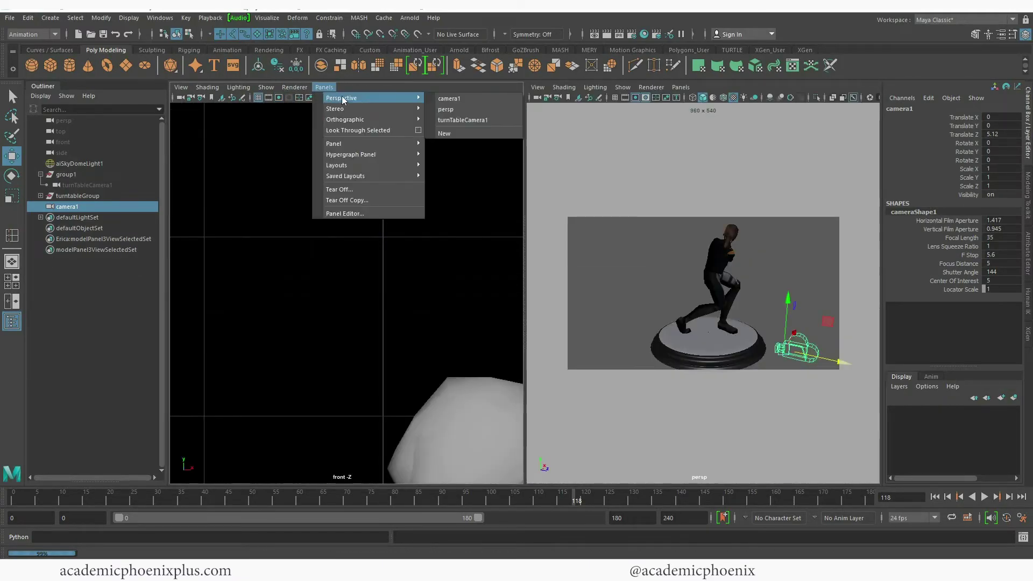
{"action": "left_click", "coordinate": [461, 99]}
Pull camera1 back to the character's legs and base, show textures, and hide lights in its view.
{"action": "right_click_drag", "start_coordinate": [484, 317], "coordinate": [354, 251], "text": "alt"}
{"action": "middle_click_drag", "start_coordinate": [354, 250], "coordinate": [386, 267], "text": "alt"}
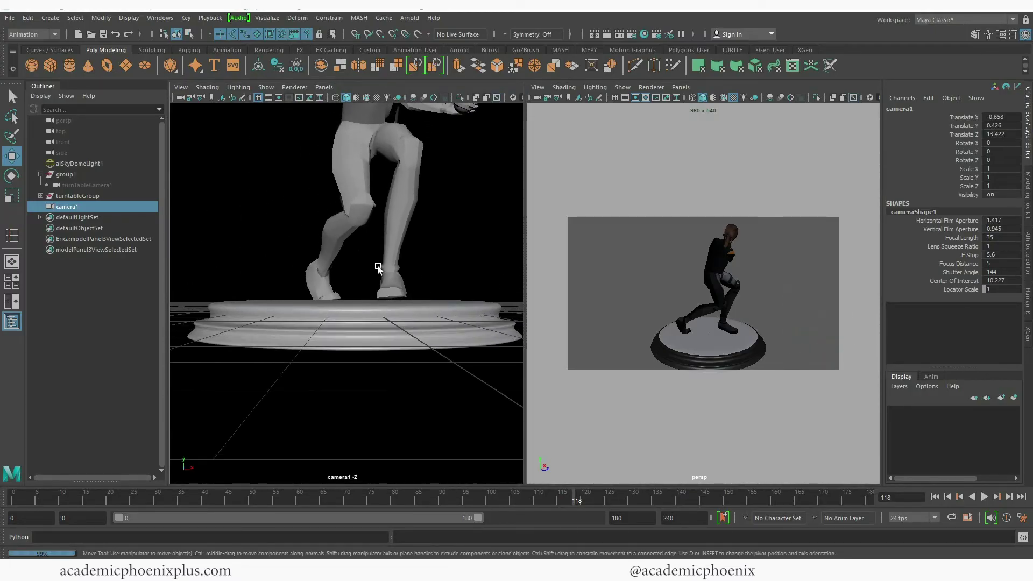
{"action": "key", "text": "6"}
{"action": "left_click", "coordinate": [265, 88]}
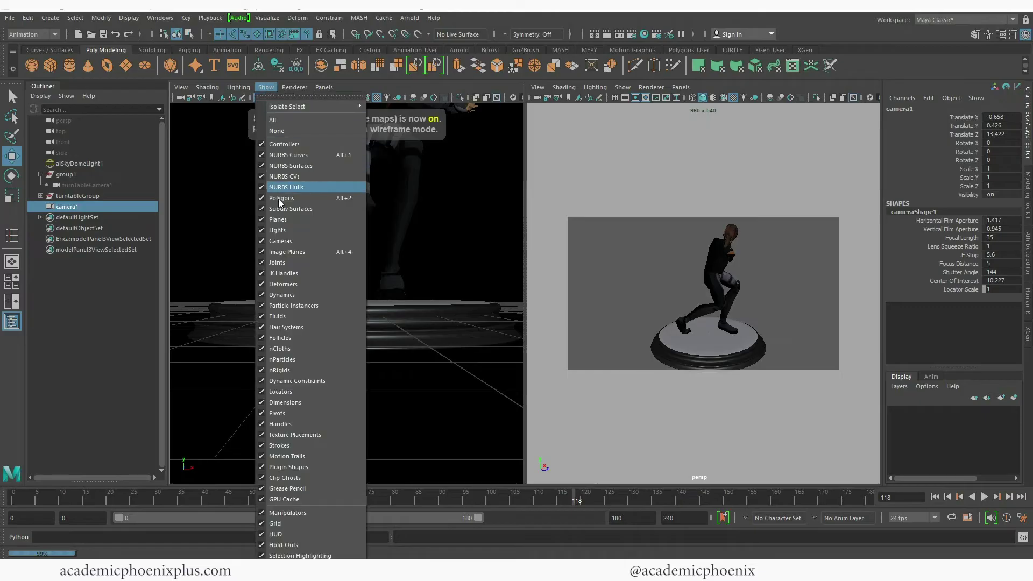
{"action": "left_click", "coordinate": [283, 231]}
Orbit camera1 around the character and lower it to a closer view of the legs and base.
{"action": "left_click_drag", "start_coordinate": [406, 277], "coordinate": [460, 335], "text": "alt"}
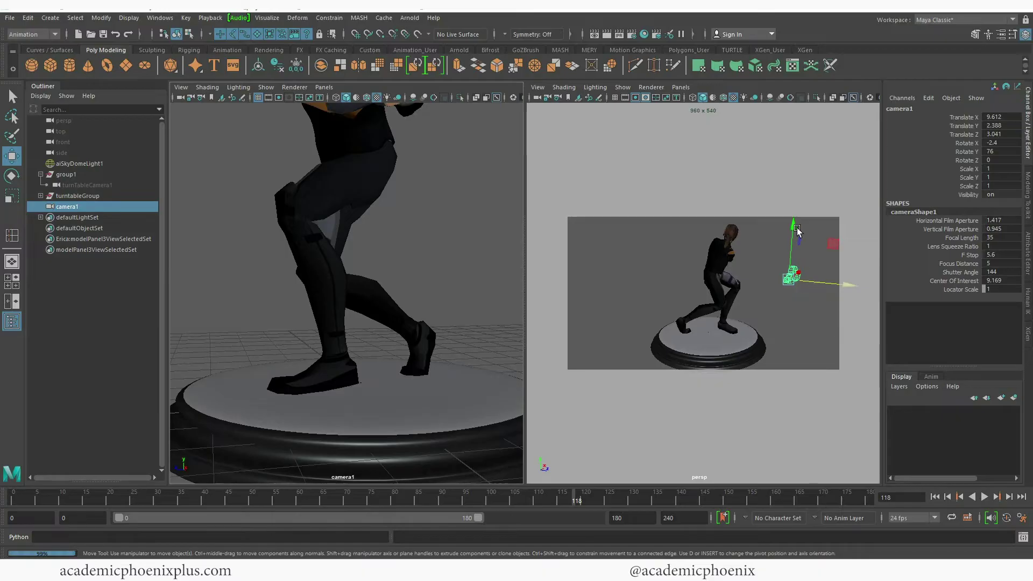
{"action": "left_click_drag", "start_coordinate": [796, 227], "coordinate": [788, 237]}
{"action": "left_click_drag", "start_coordinate": [800, 286], "coordinate": [721, 332], "text": "alt"}
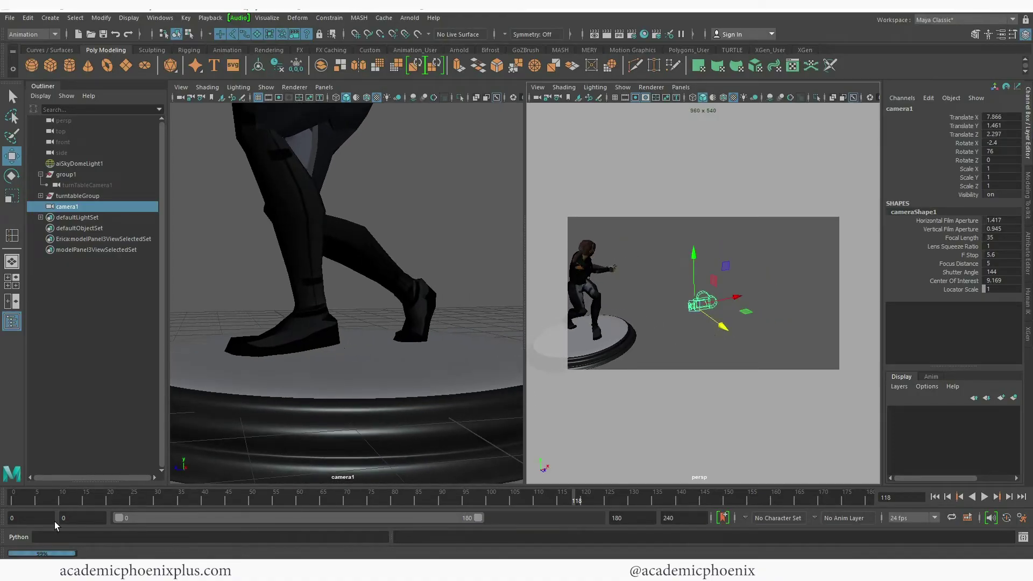
At frame 0, frame the character's feet from a low angle in camera1 and turn on its resolution gate.
{"action": "left_click", "coordinate": [14, 501]}
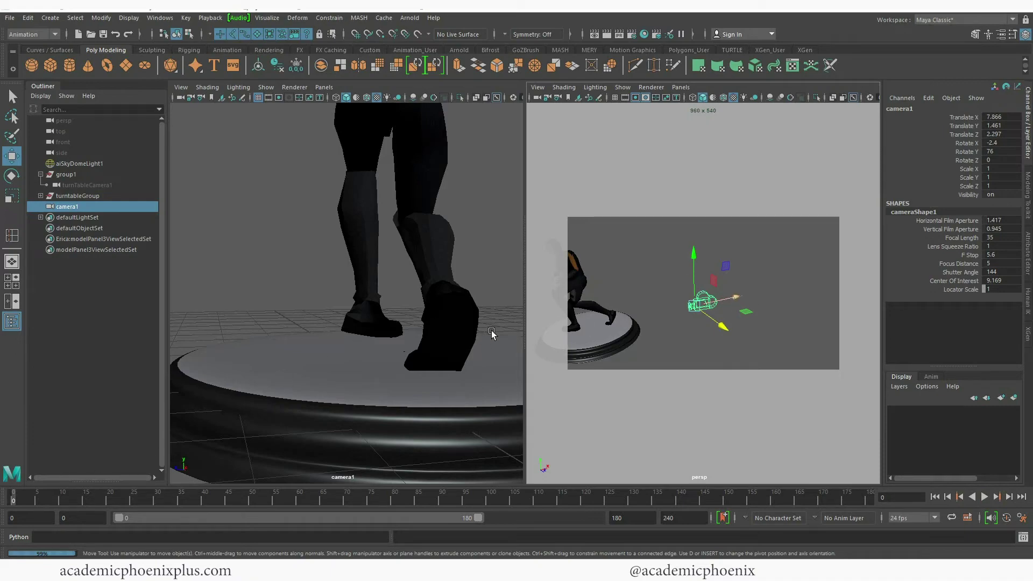
{"action": "left_click_drag", "start_coordinate": [492, 334], "coordinate": [551, 311], "text": "alt"}
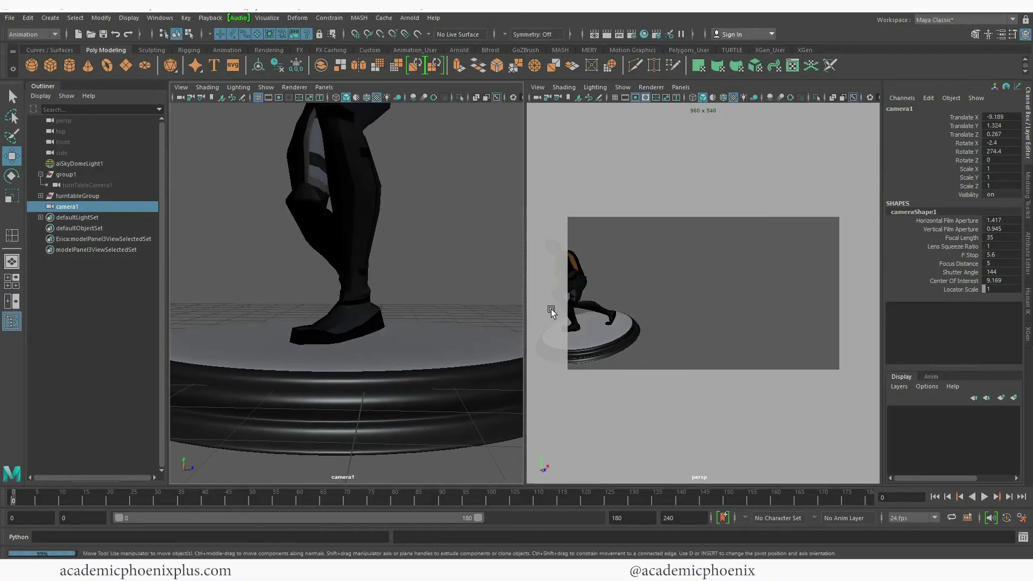
{"action": "key", "text": "a"}
{"action": "middle_click_drag", "start_coordinate": [501, 318], "coordinate": [239, 422], "text": "alt"}
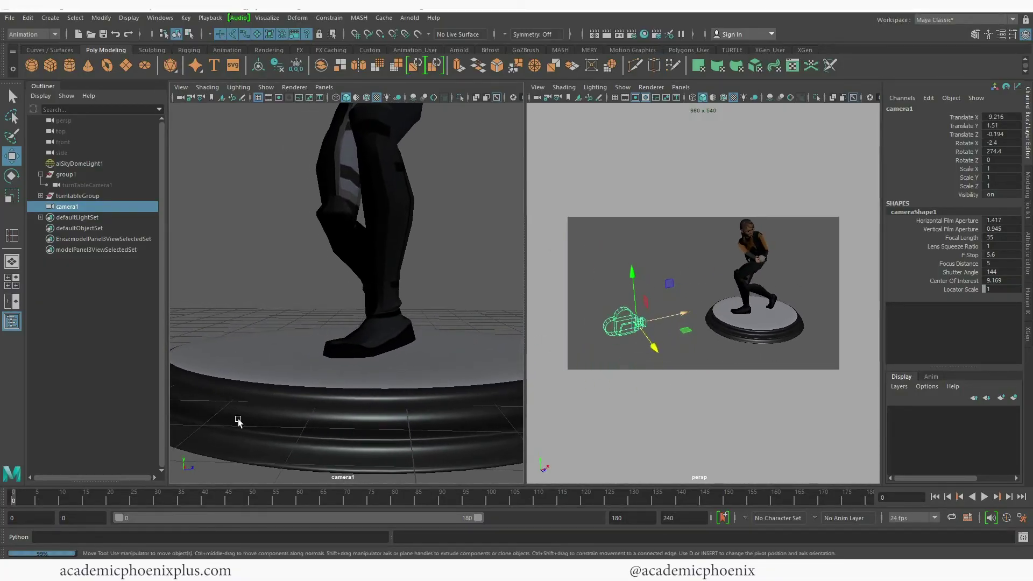
{"action": "left_click_drag", "start_coordinate": [394, 359], "coordinate": [348, 352], "text": "alt"}
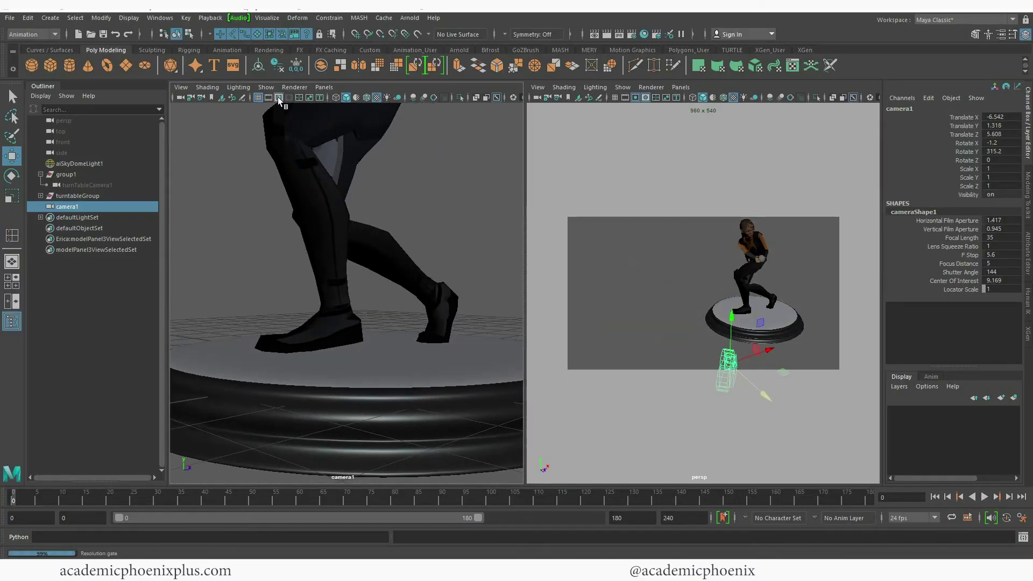
{"action": "left_click", "coordinate": [279, 98]}
{"action": "right_click_drag", "start_coordinate": [383, 263], "coordinate": [426, 264], "text": "alt"}
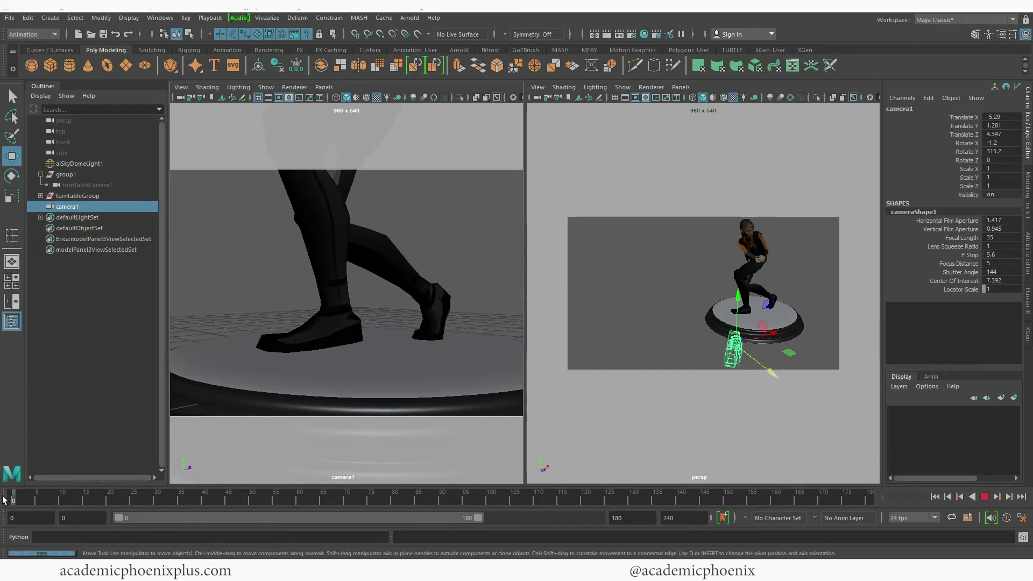
Key camera1 at the feet on frame 0, and raise it to about 5.93 in Translate Y and key it on frame 180.
{"action": "left_click_drag", "start_coordinate": [735, 357], "coordinate": [730, 357]}
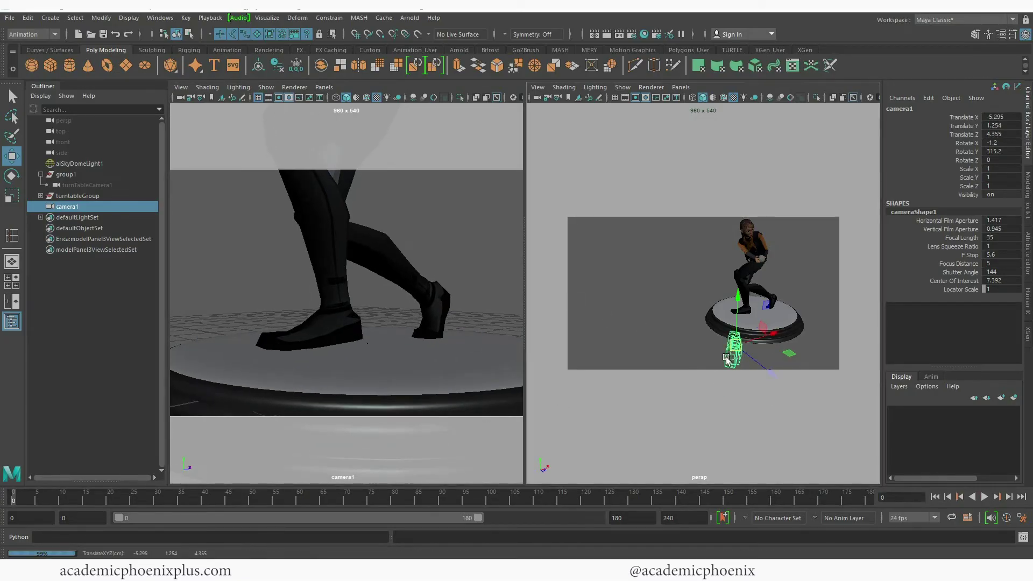
{"action": "left_click_drag", "start_coordinate": [94, 503], "coordinate": [892, 493]}
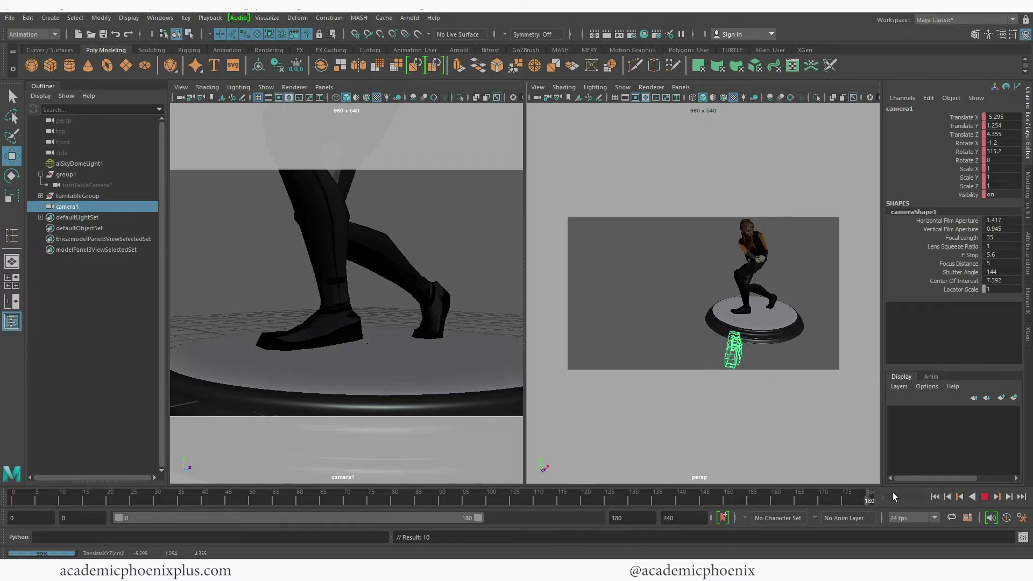
{"action": "left_click_drag", "start_coordinate": [738, 294], "coordinate": [737, 194]}
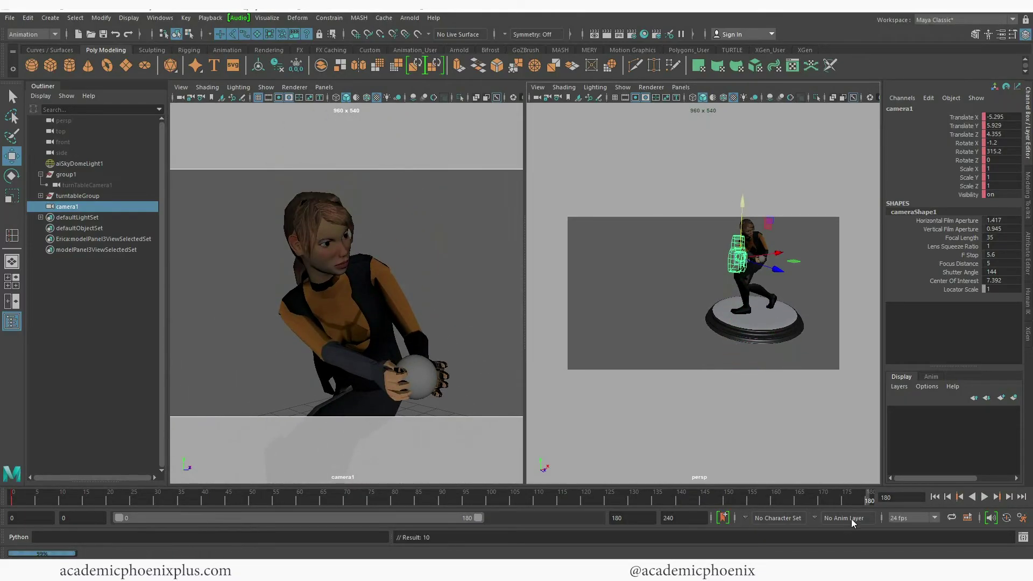
Play the turntable from frame 0 to preview camera1's rising move up the rotating character.
{"action": "left_click", "coordinate": [11, 497]}
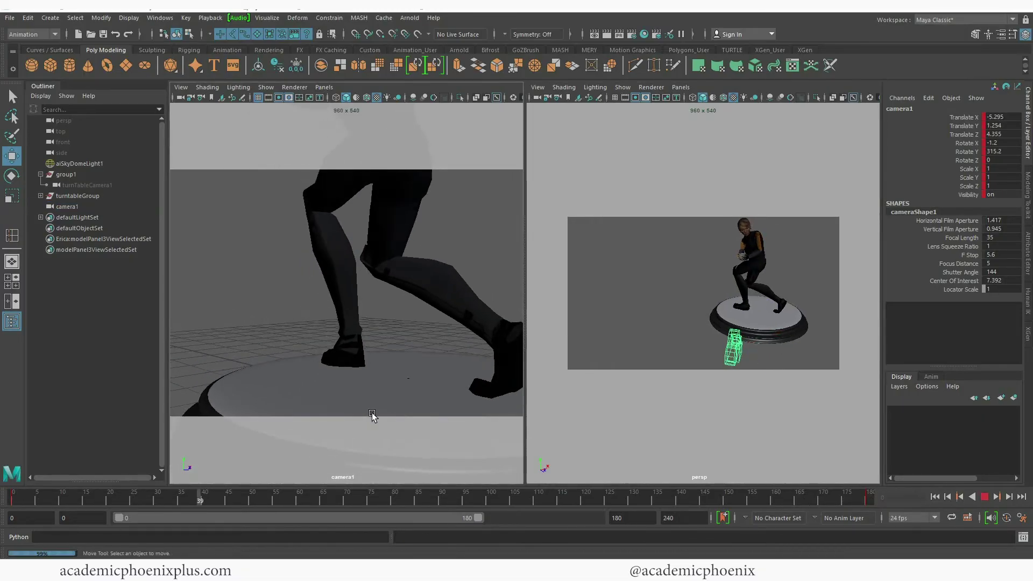
{"action": "left_click", "coordinate": [386, 304]}
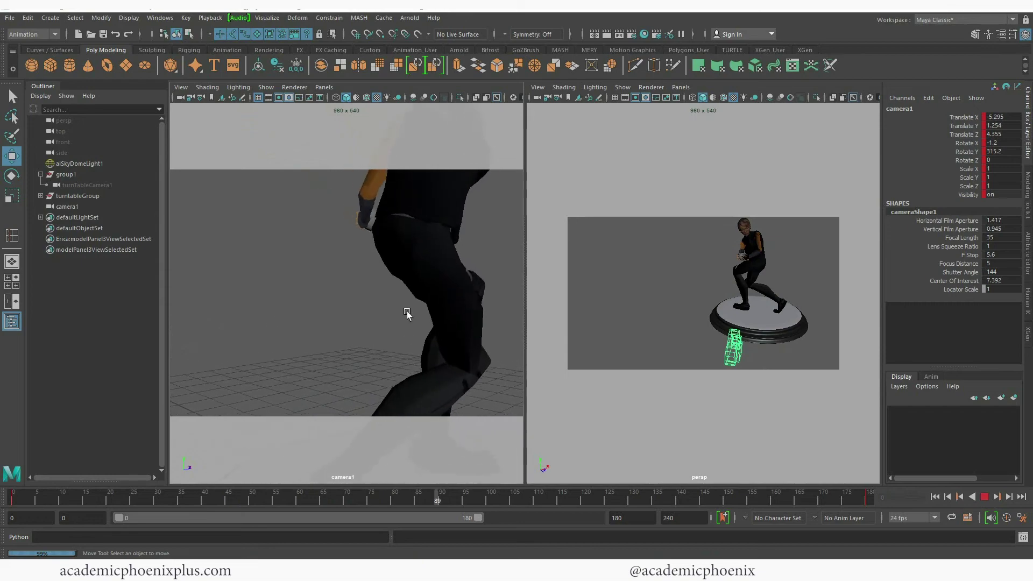